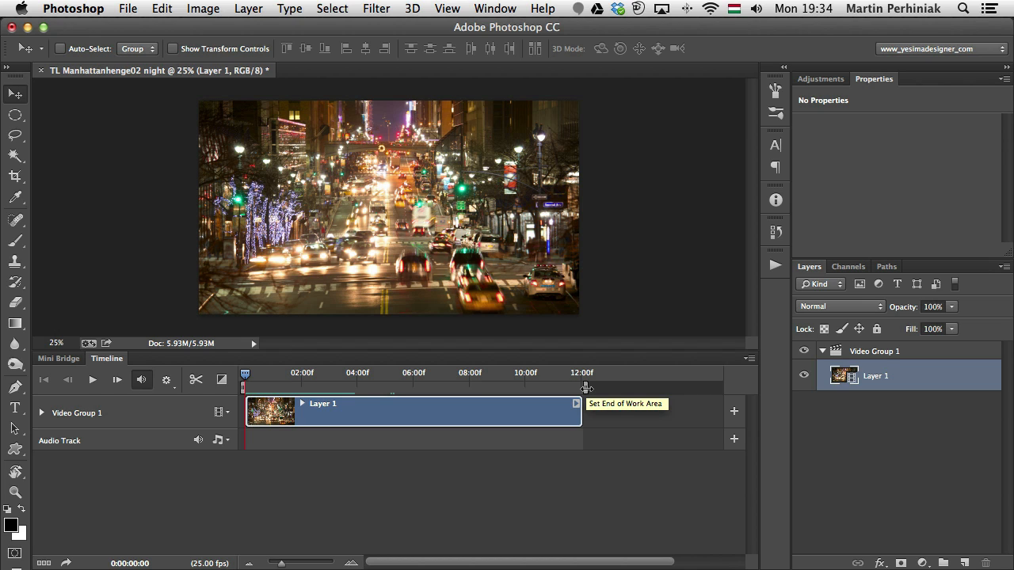
# - Set the end of the work area at 02:00f and trim the Layer 1 video clip to that same point
pyautogui.moveTo(586, 388); pyautogui.dragTo(304, 386)
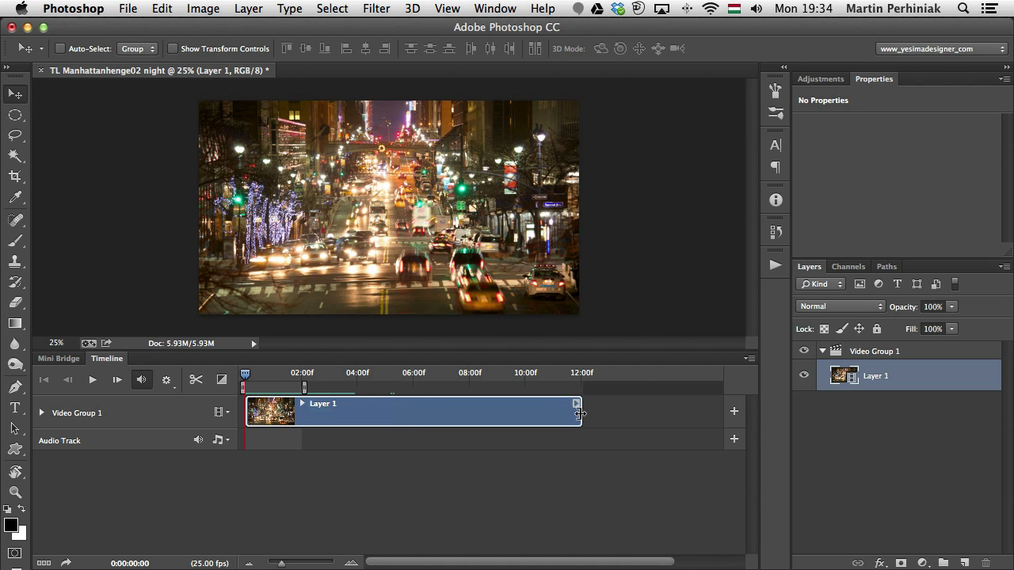
pyautogui.moveTo(580, 413); pyautogui.dragTo(303, 404)
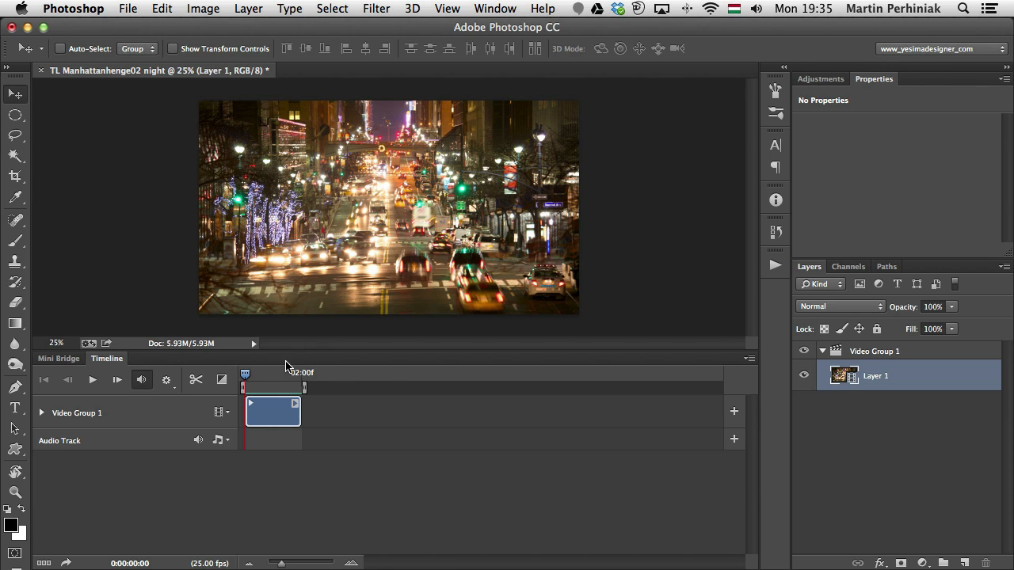
pyautogui.click(290, 560)
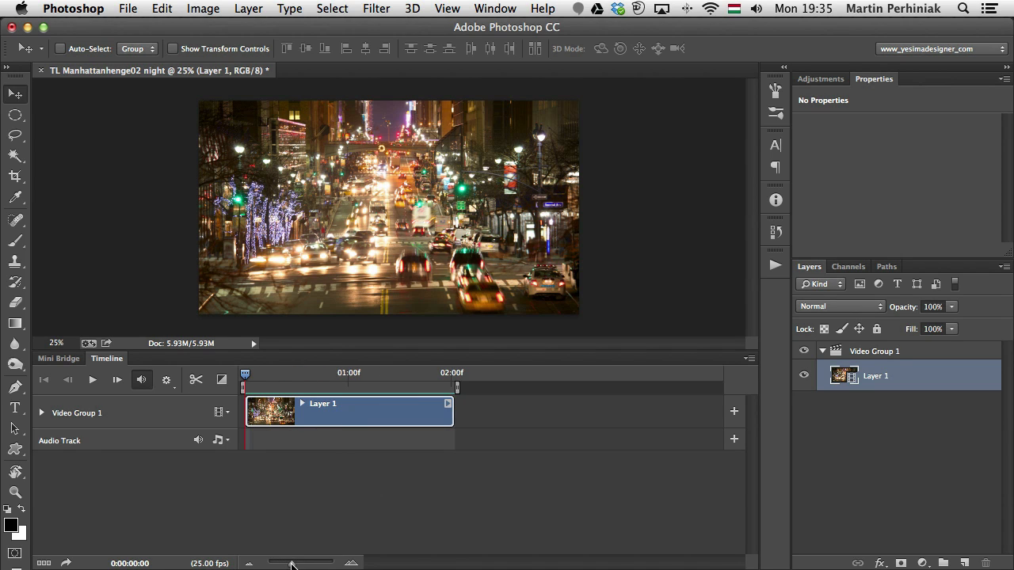
# - Check the timeline's resolution and loop playback options, and play the trimmed clip
pyautogui.click(167, 380)
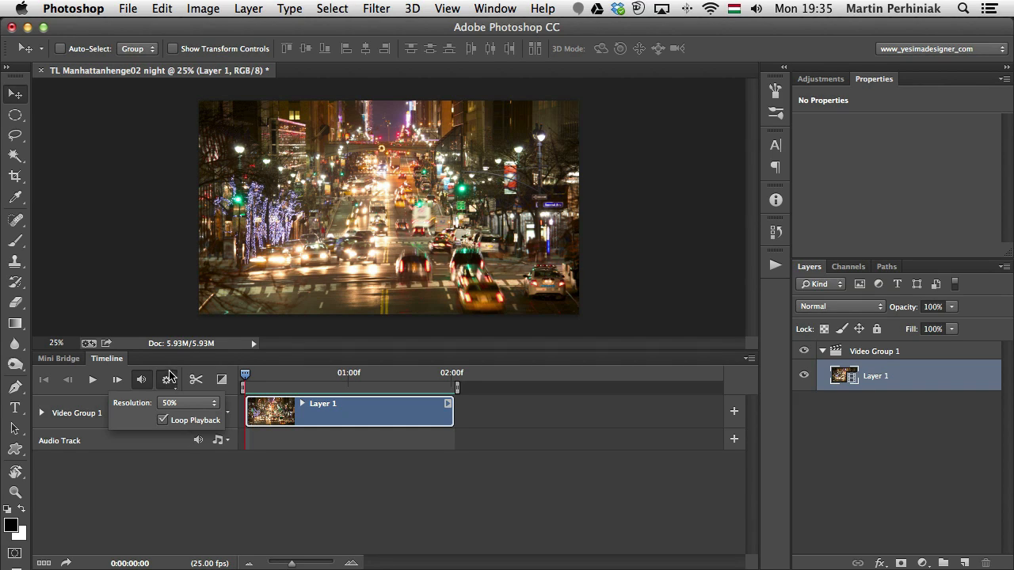
pyautogui.click(170, 386)
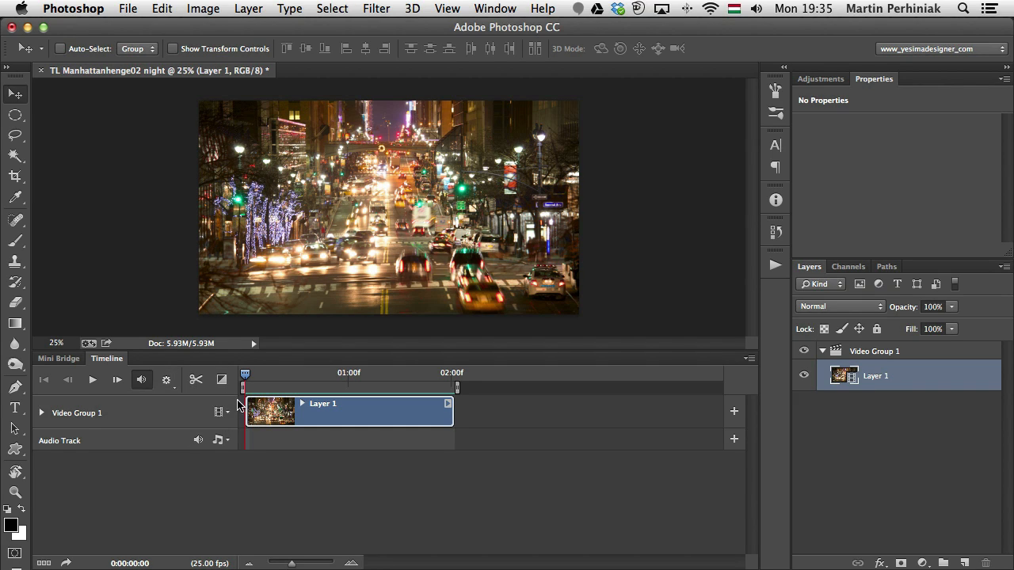
pyautogui.press('space')
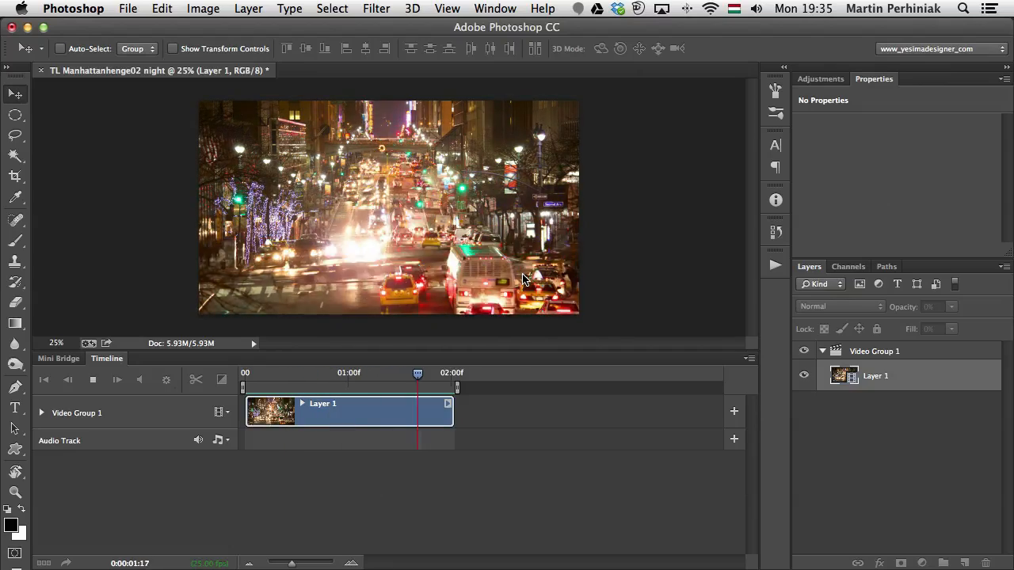
pyautogui.press('space')
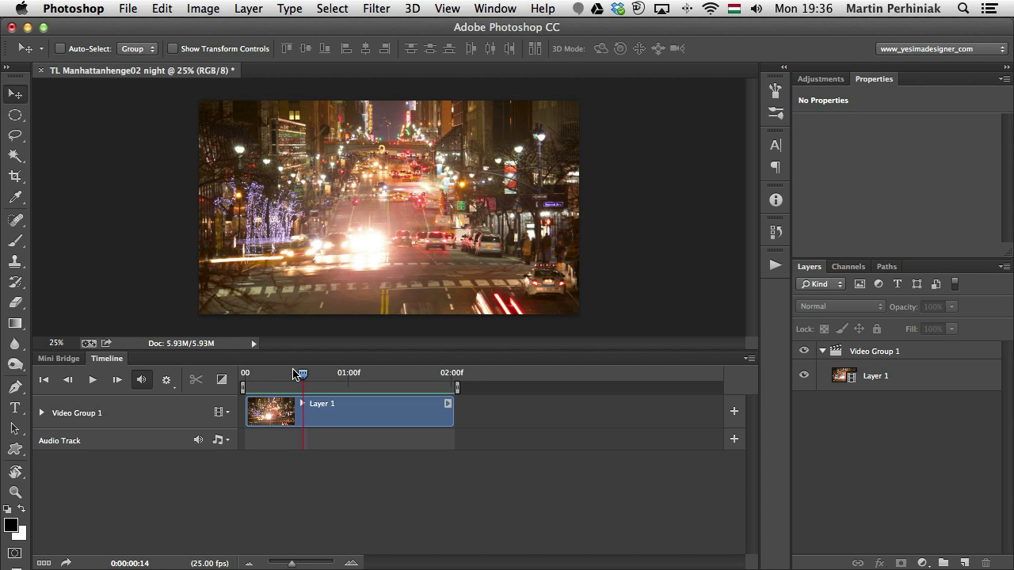
# - Set the image width to 450 pixels in Image Size with the proportions linked, and enlarge the dialog's preview
pyautogui.click(199, 10)
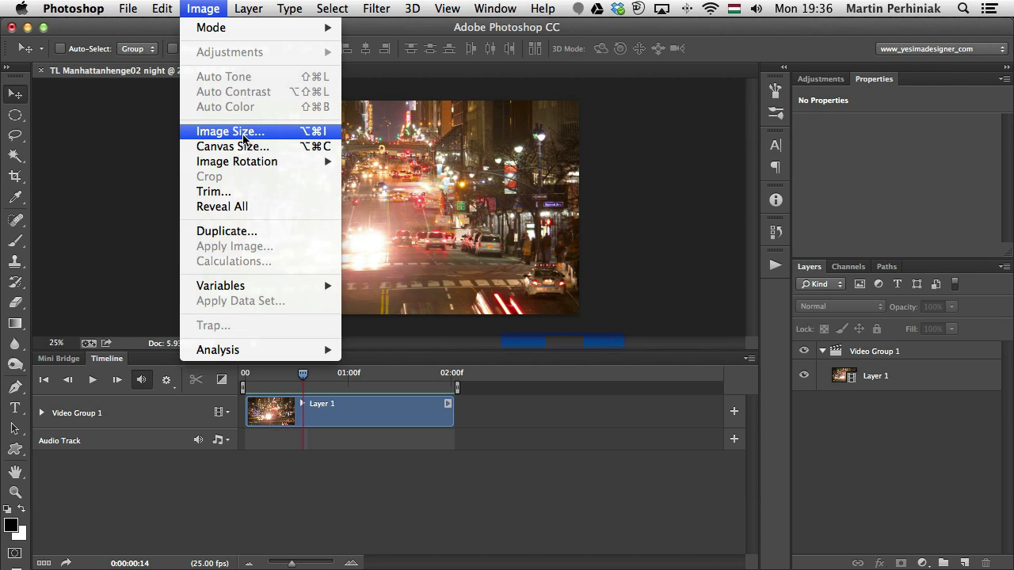
pyautogui.click(242, 133)
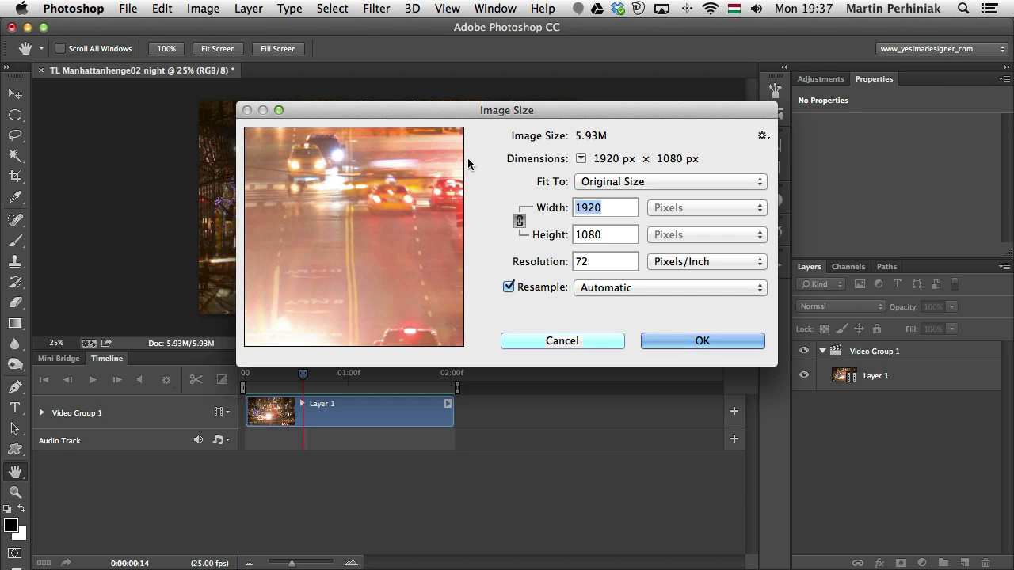
pyautogui.write('450')
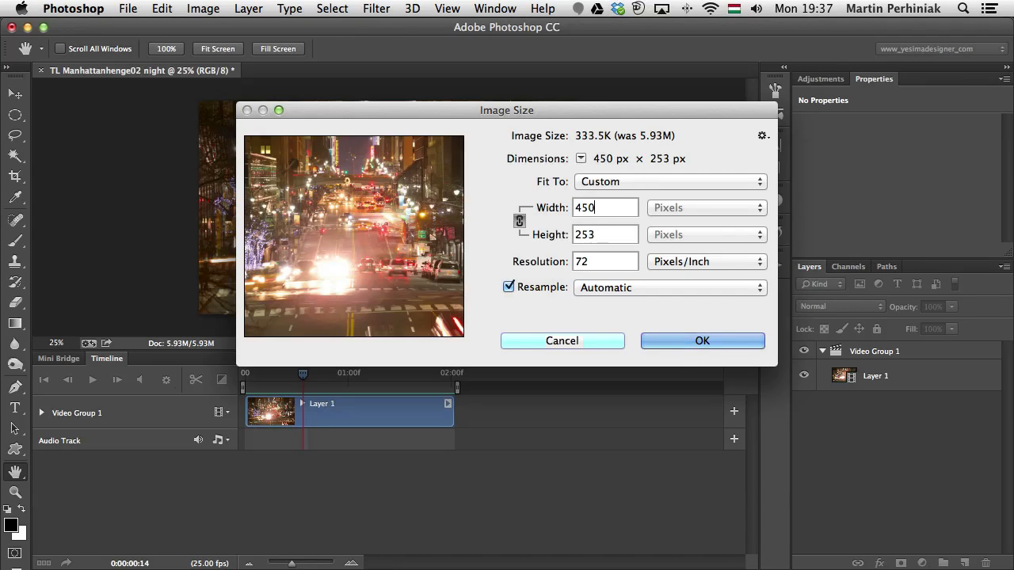
pyautogui.moveTo(776, 366); pyautogui.dragTo(974, 507)
pyautogui.moveTo(667, 106); pyautogui.dragTo(477, 74)
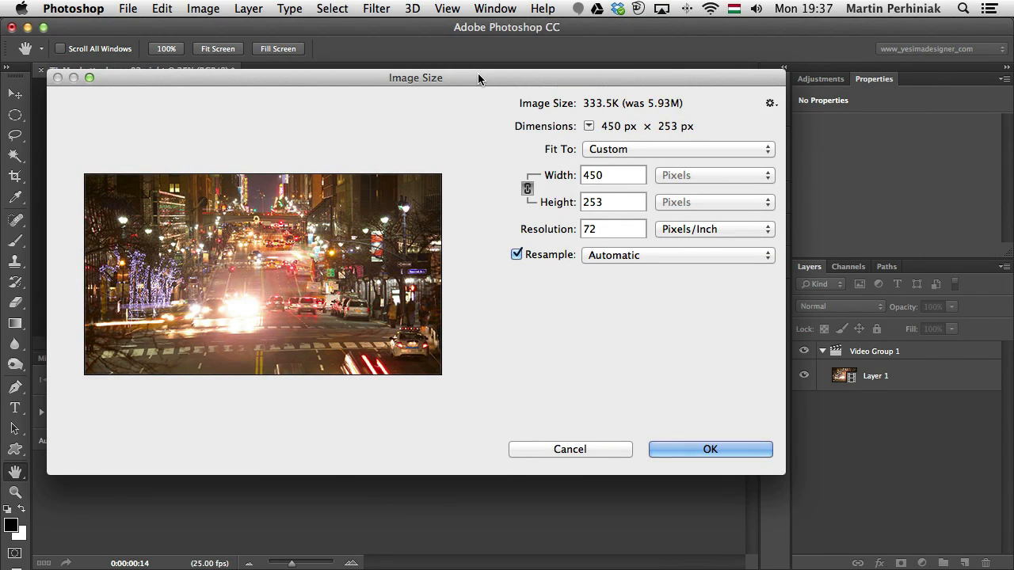
# - Choose Bicubic Sharper (reduction) resampling and apply the resize, accepting the video layer's conversion to a smart object
pyautogui.click(623, 255)
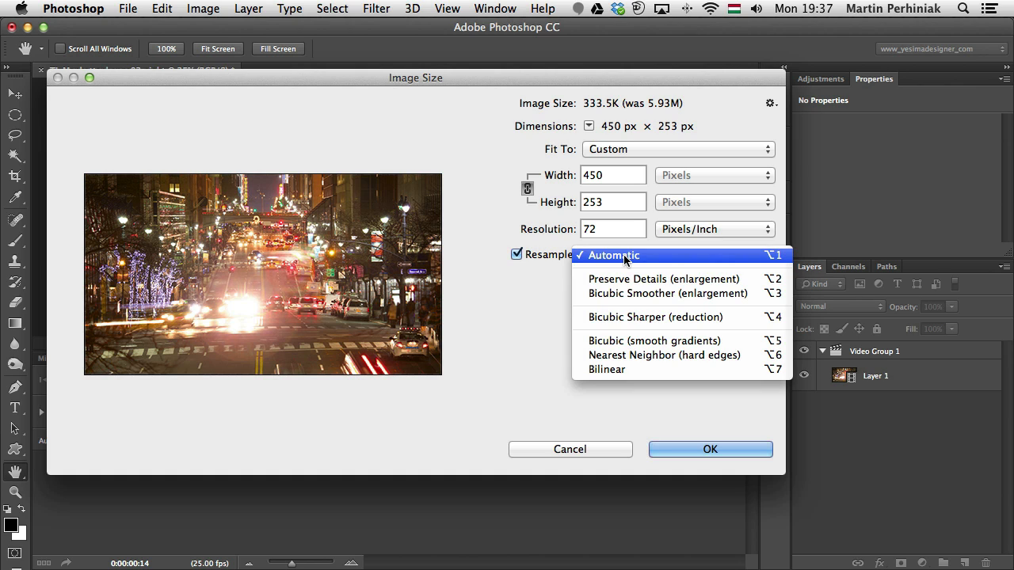
pyautogui.click(639, 319)
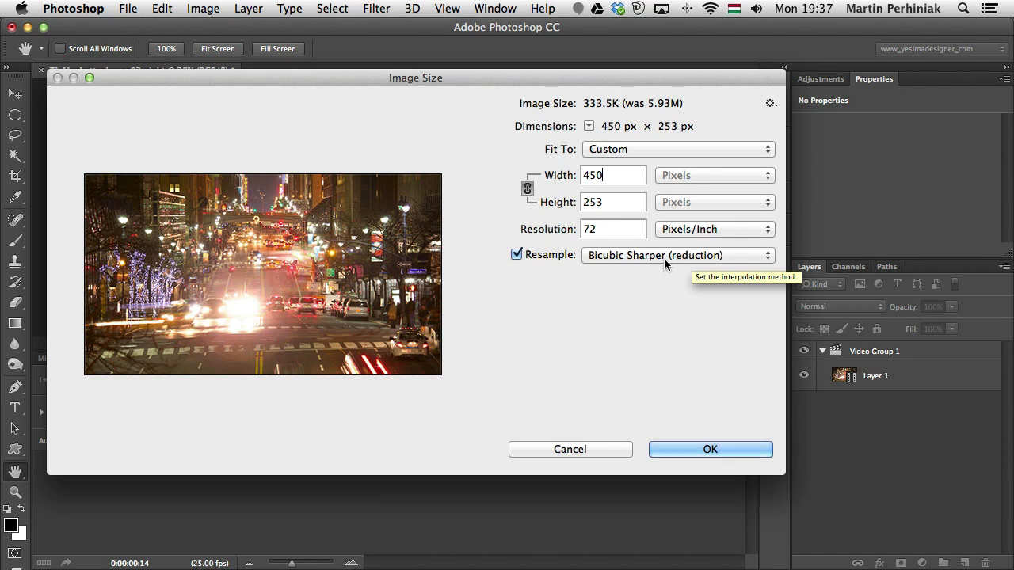
pyautogui.click(699, 447)
pyautogui.press('v')
pyautogui.press('super+t')
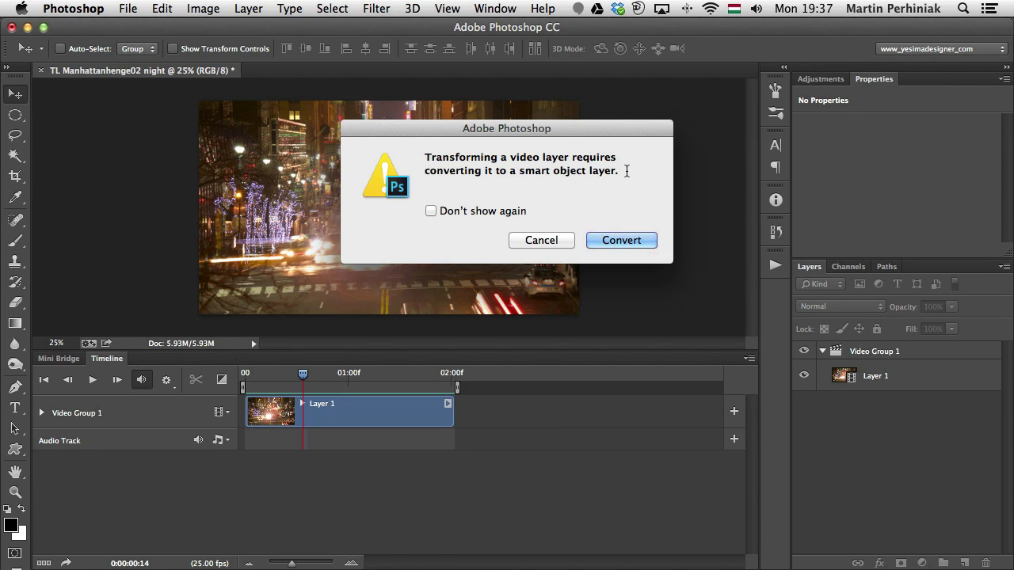
pyautogui.click(623, 240)
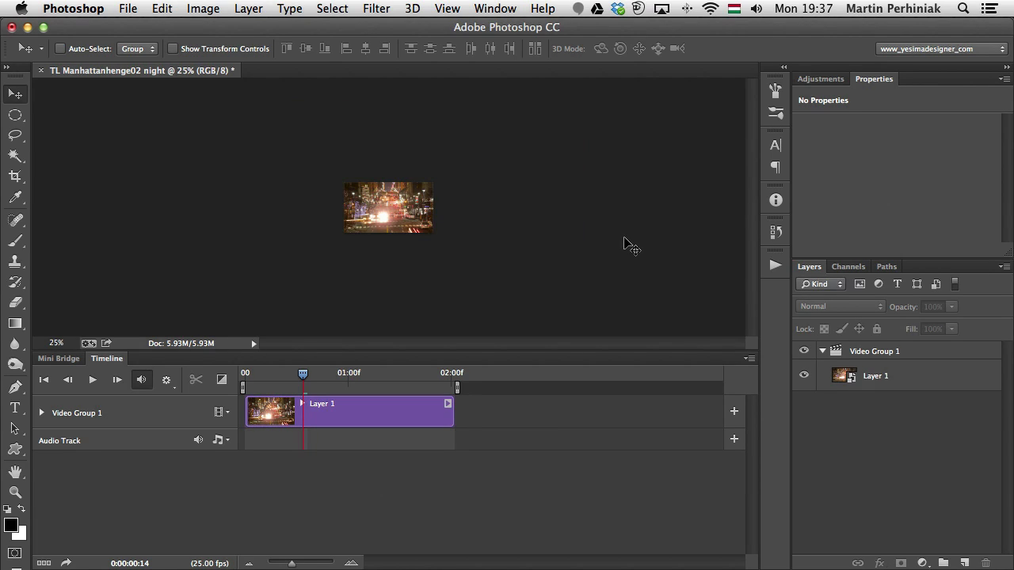
# - Play the resized video from its first frame at 100% view and return the playhead to the start
pyautogui.press('super+1')
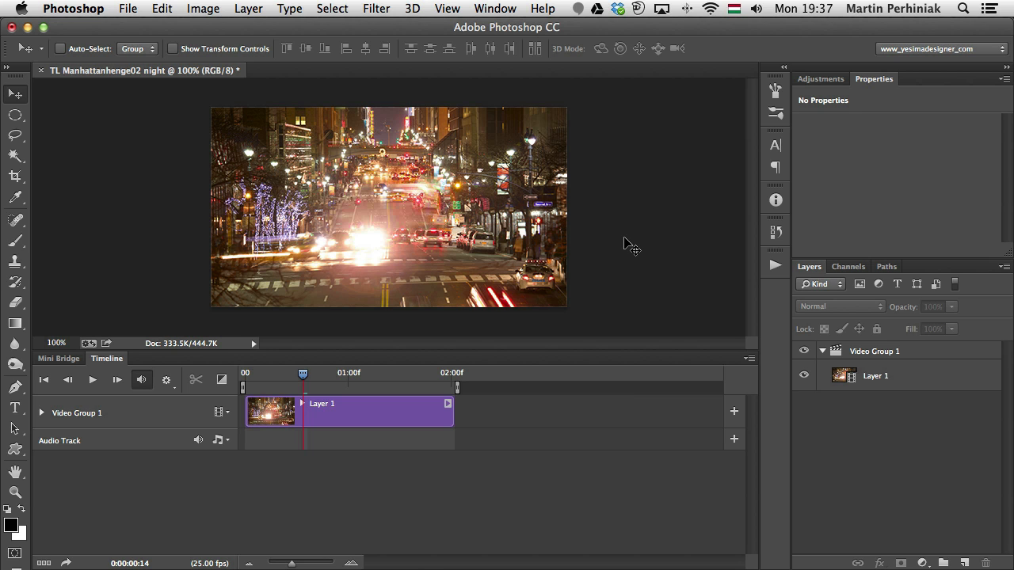
pyautogui.press('Home')
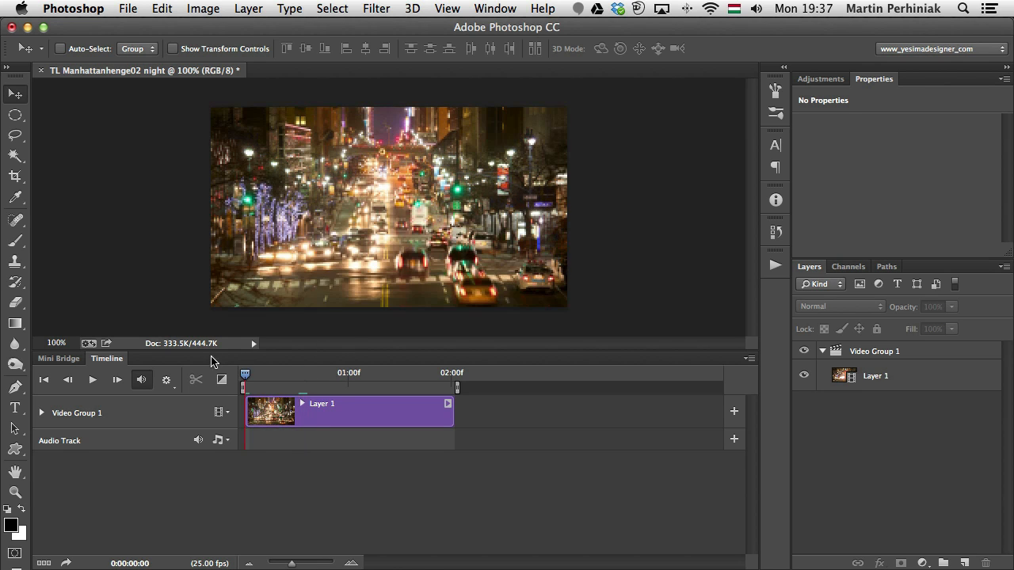
pyautogui.press('space')
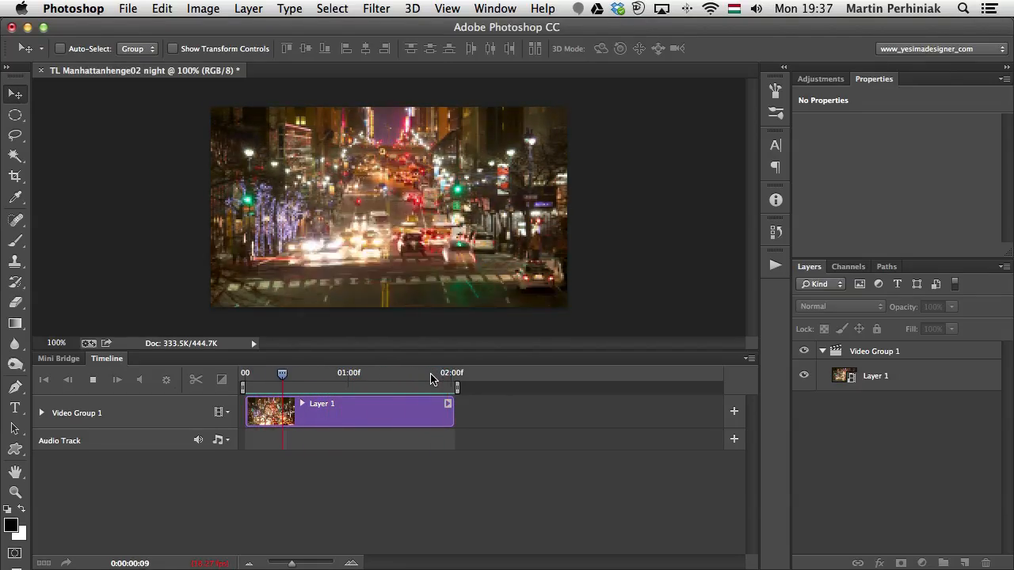
pyautogui.press('space')
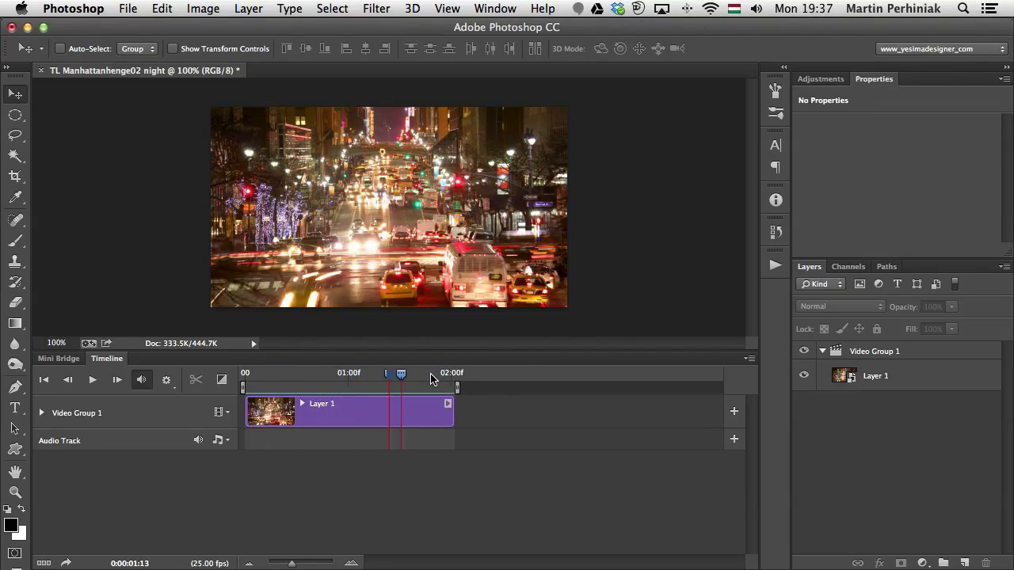
pyautogui.moveTo(388, 373); pyautogui.dragTo(230, 377)
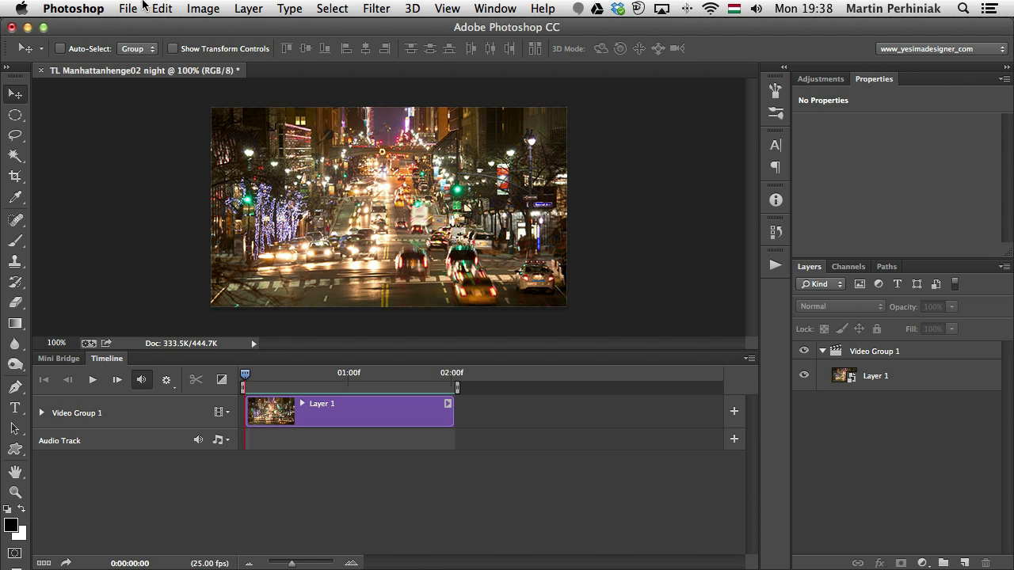
# - Open the Save for Web export and apply the GIF 64 Dithered preset
pyautogui.click(128, 8)
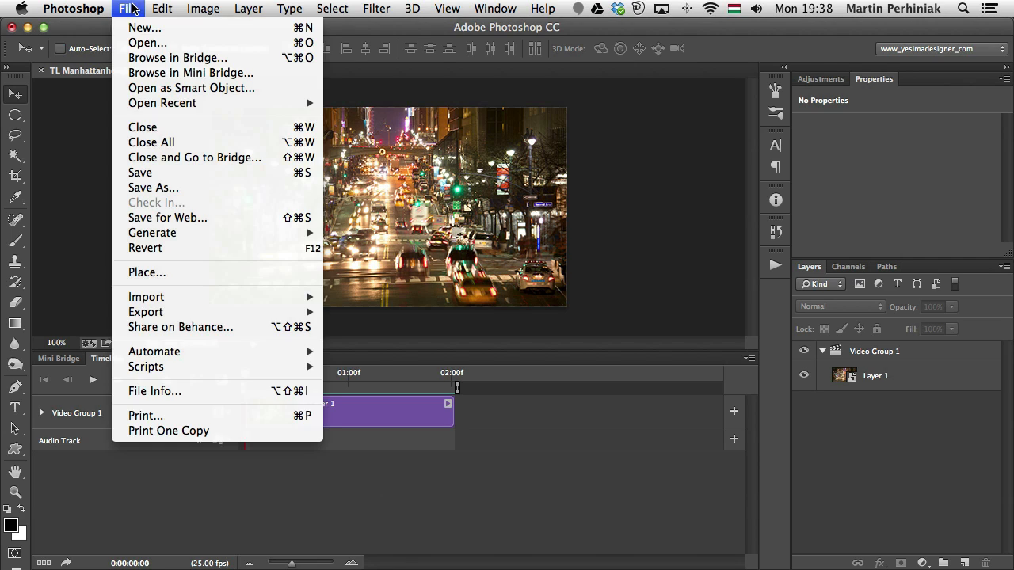
pyautogui.click(195, 219)
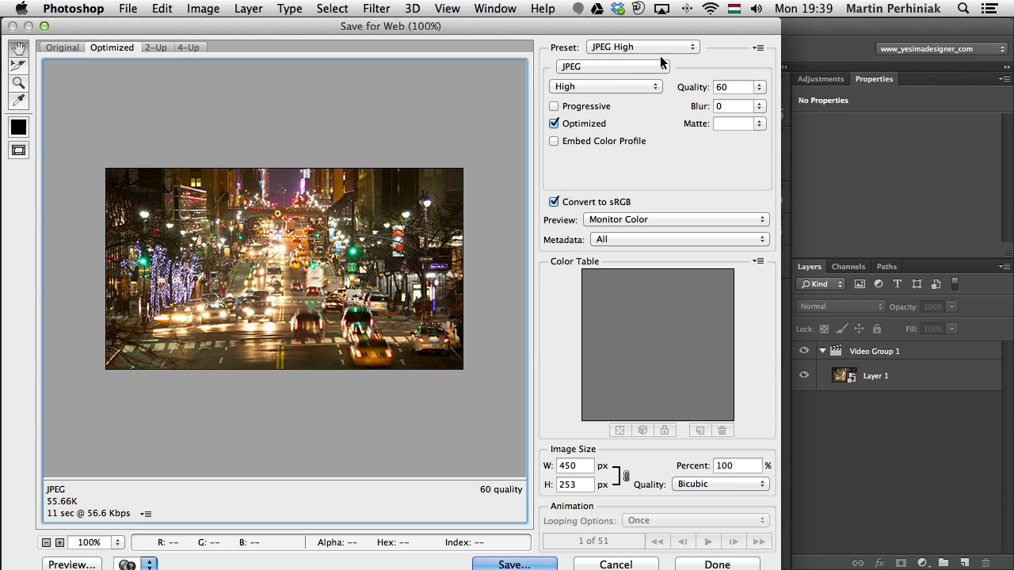
pyautogui.click(634, 47)
pyautogui.scroll(3, 635, 31)
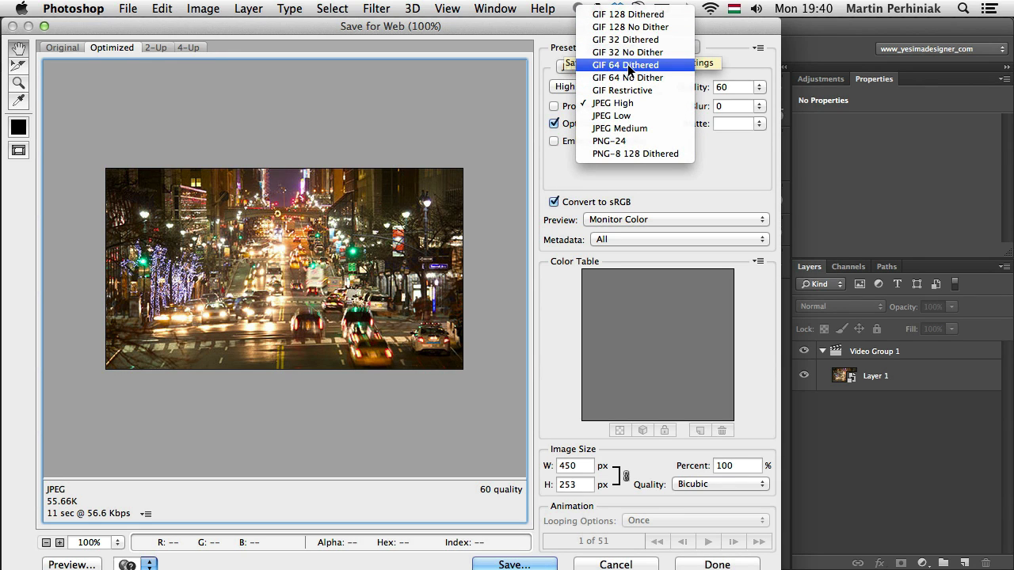
pyautogui.click(706, 147)
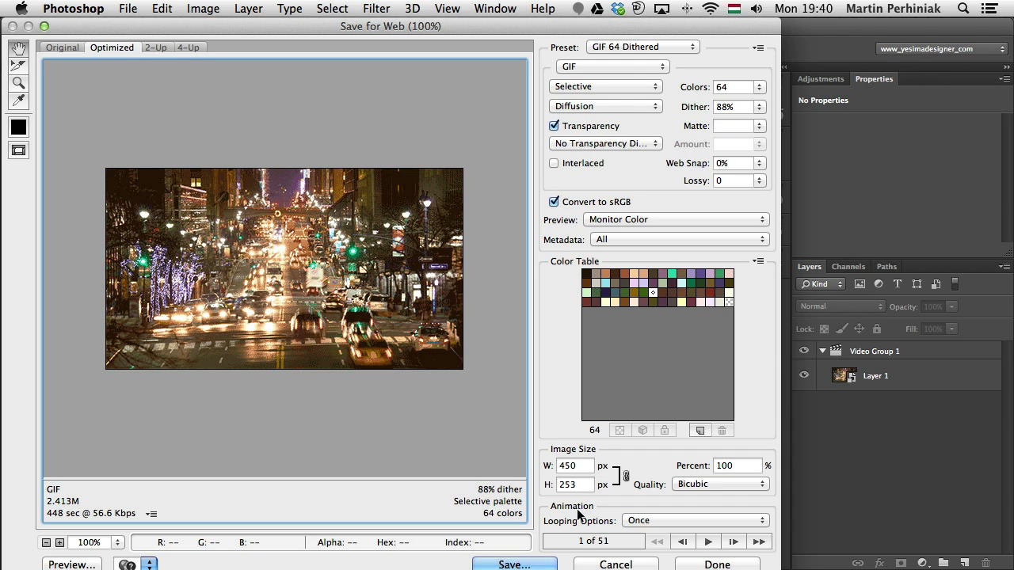
pyautogui.click(648, 522)
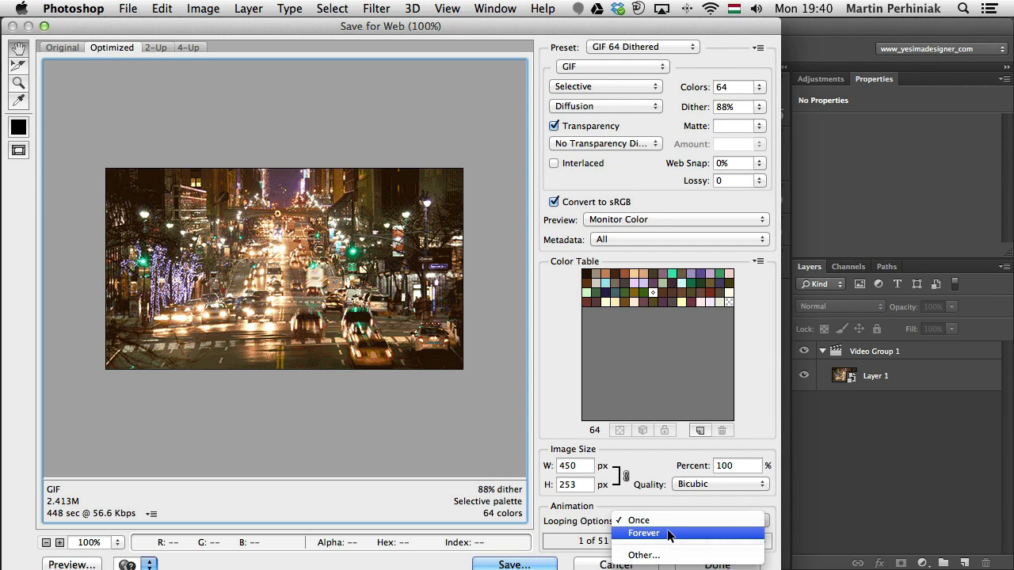
pyautogui.click(644, 554)
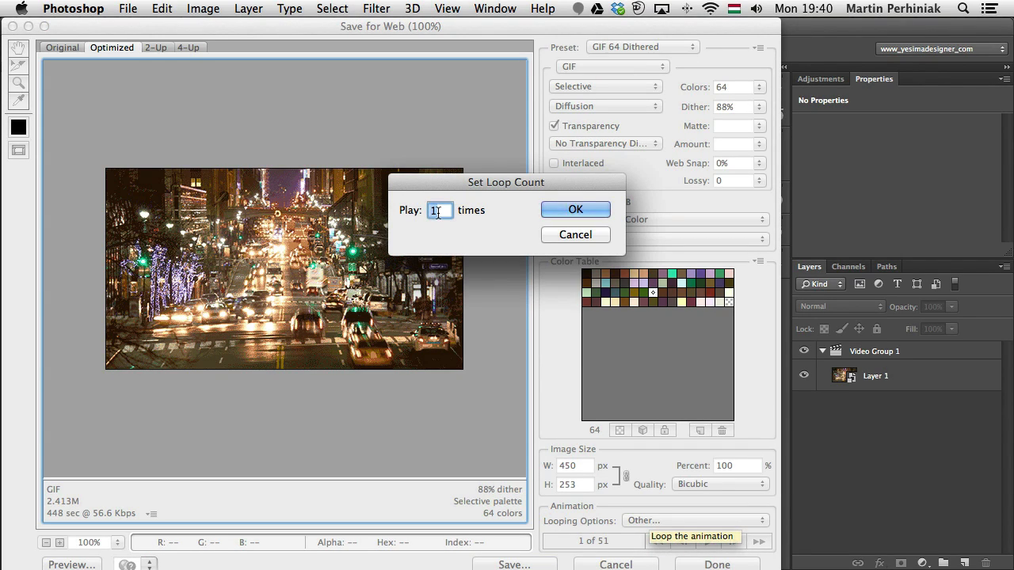
pyautogui.click(573, 236)
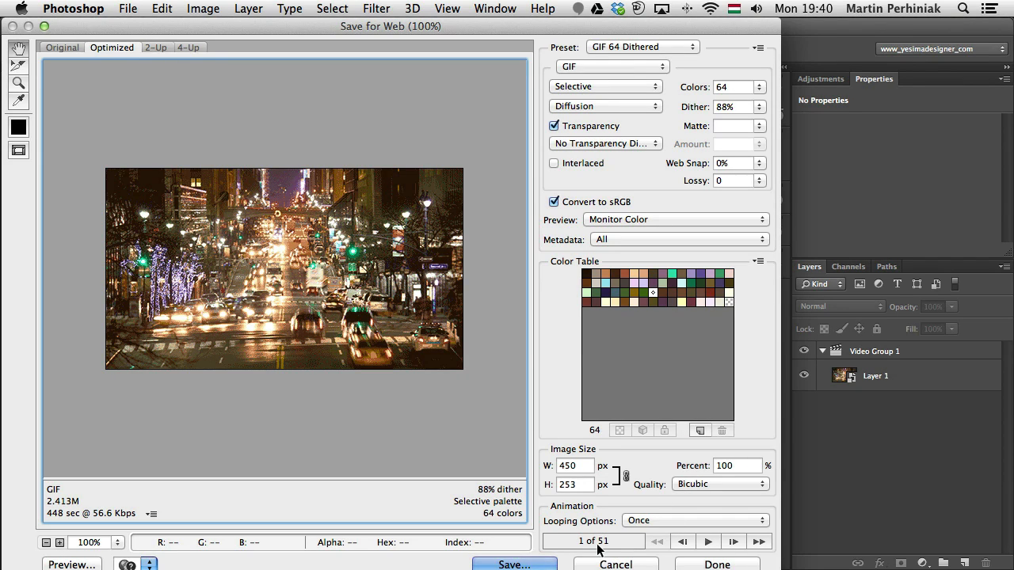
# - Play the optimized GIF animation in the export preview and stop it
pyautogui.click(709, 542)
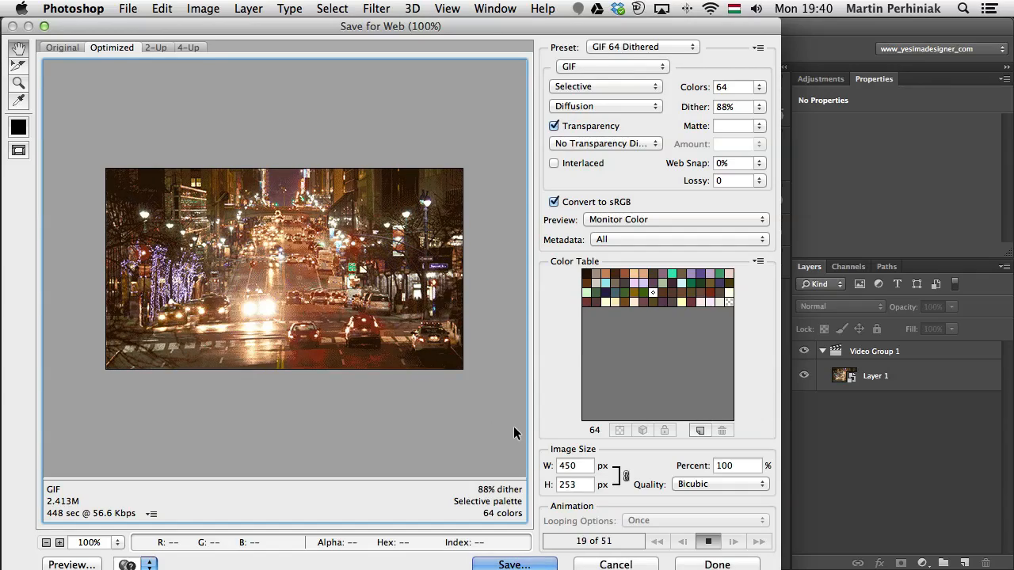
pyautogui.click(709, 542)
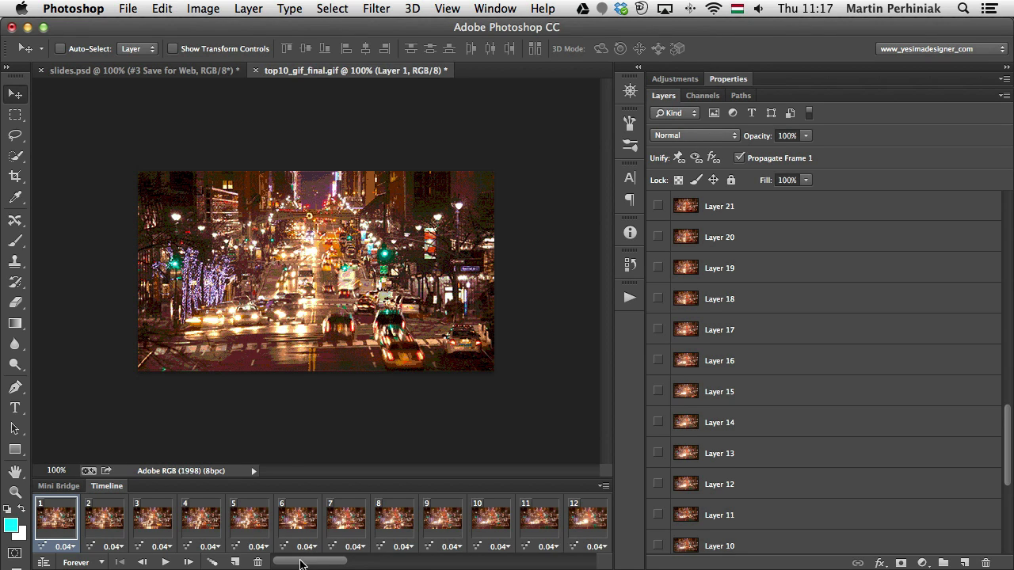
# - Delete every third frame of the animation, from frame 3 through frame 51, and confirm the deletion
pyautogui.moveTo(303, 561); pyautogui.dragTo(554, 559)
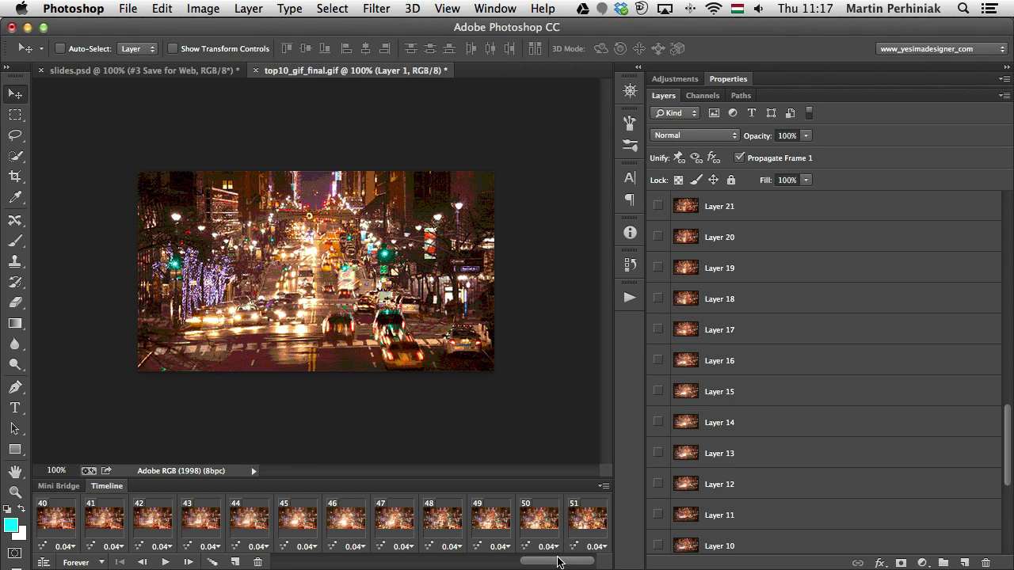
pyautogui.moveTo(559, 563); pyautogui.dragTo(237, 559)
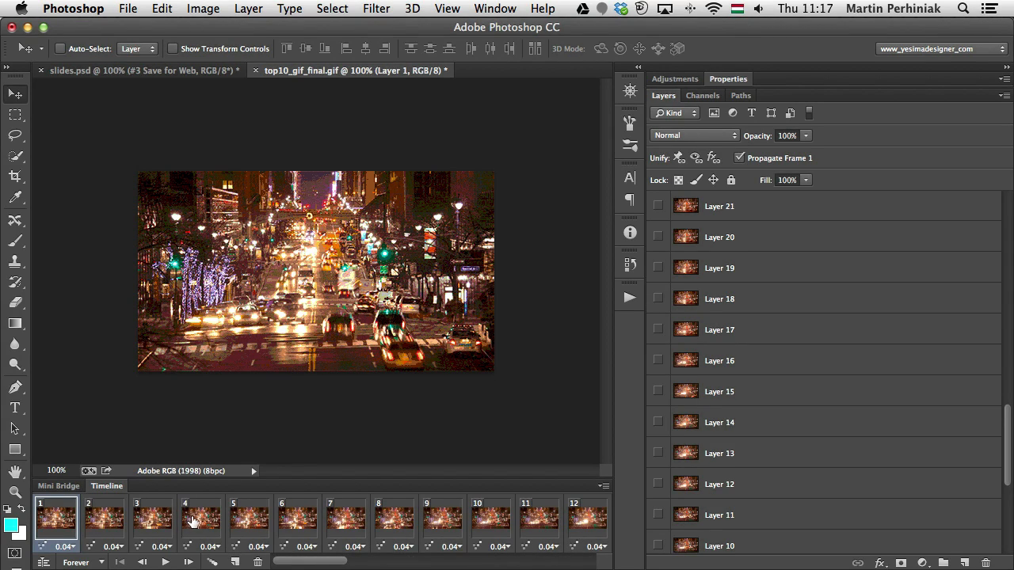
pyautogui.click(155, 519)
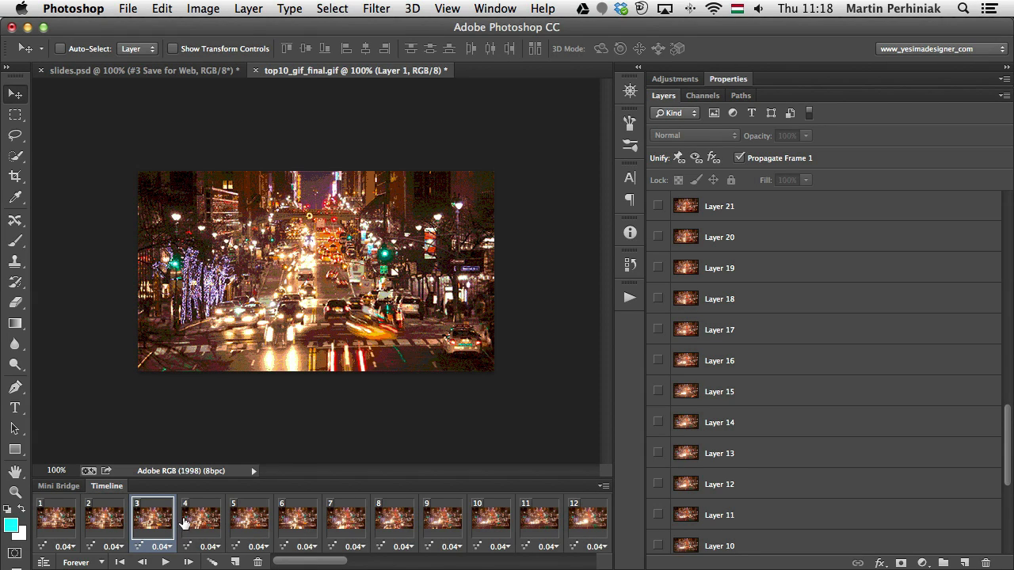
pyautogui.keyDown('super'); pyautogui.click(300, 522); pyautogui.keyUp('super')
pyautogui.keyDown('super'); pyautogui.click(444, 527); pyautogui.keyUp('super')
pyautogui.moveTo(319, 562); pyautogui.dragTo(366, 563)
pyautogui.keyDown('super'); pyautogui.click(243, 520); pyautogui.keyUp('super')
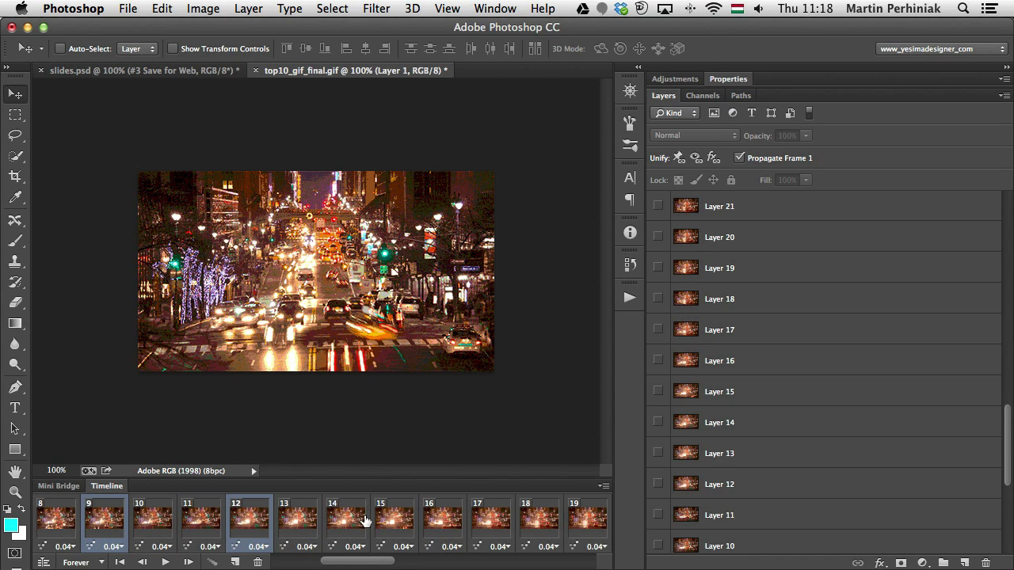
pyautogui.keyDown('super'); pyautogui.click(388, 521); pyautogui.keyUp('super')
pyautogui.moveTo(372, 564); pyautogui.dragTo(385, 563)
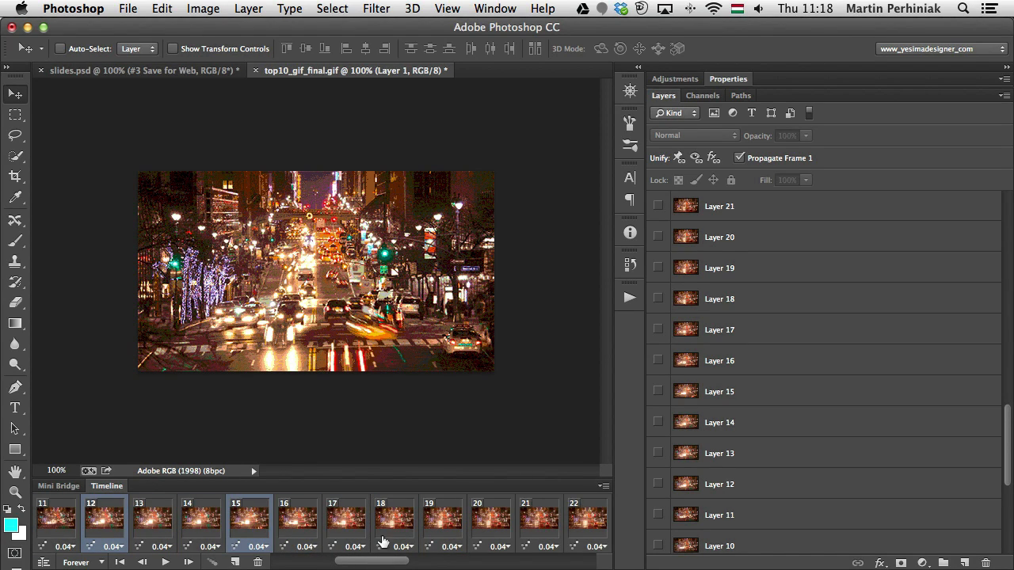
pyautogui.keyDown('super'); pyautogui.click(389, 520); pyautogui.keyUp('super')
pyautogui.keyDown('super'); pyautogui.click(534, 521); pyautogui.keyUp('super')
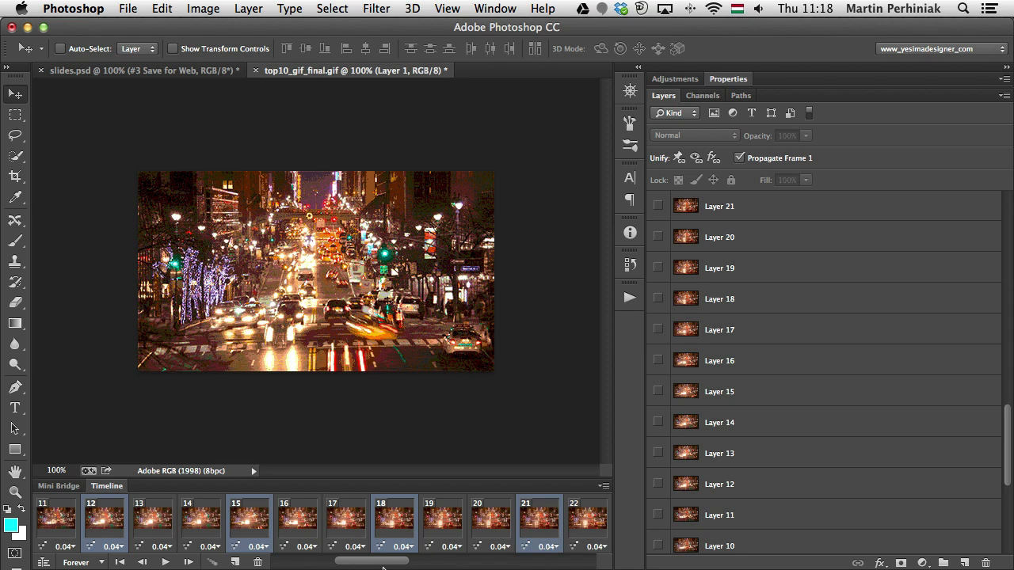
pyautogui.moveTo(385, 565); pyautogui.dragTo(521, 563)
pyautogui.keyDown('super'); pyautogui.click(441, 530); pyautogui.keyUp('super')
pyautogui.keyDown('super'); pyautogui.click(481, 523); pyautogui.keyUp('super')
pyautogui.keyDown('super'); pyautogui.click(436, 520); pyautogui.keyUp('super')
pyautogui.keyDown('super'); pyautogui.click(432, 511); pyautogui.keyUp('super')
pyautogui.keyDown('super'); pyautogui.click(381, 524); pyautogui.keyUp('super')
pyautogui.keyDown('super'); pyautogui.click(393, 524); pyautogui.keyUp('super')
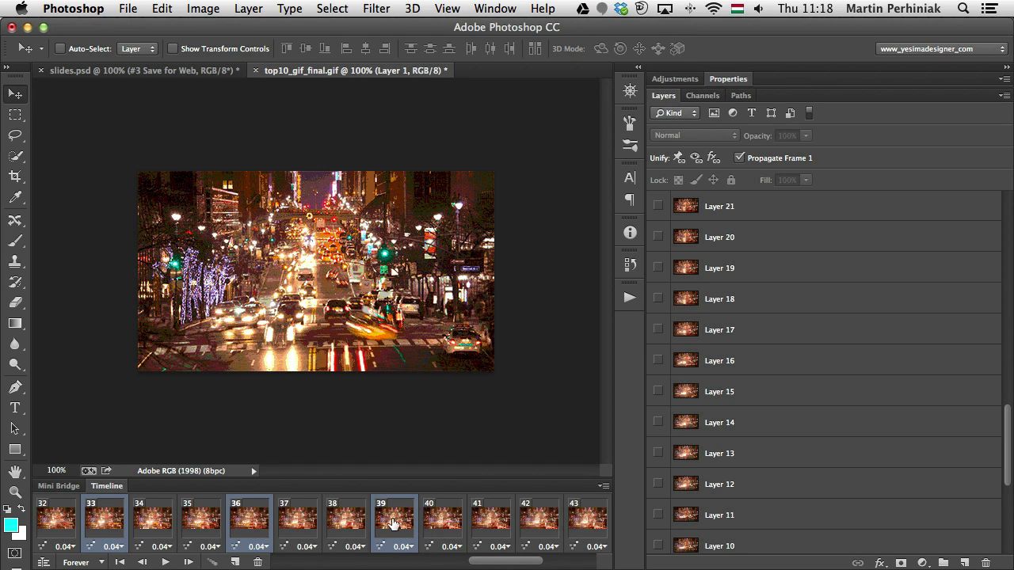
pyautogui.keyDown('super'); pyautogui.click(540, 524); pyautogui.keyUp('super')
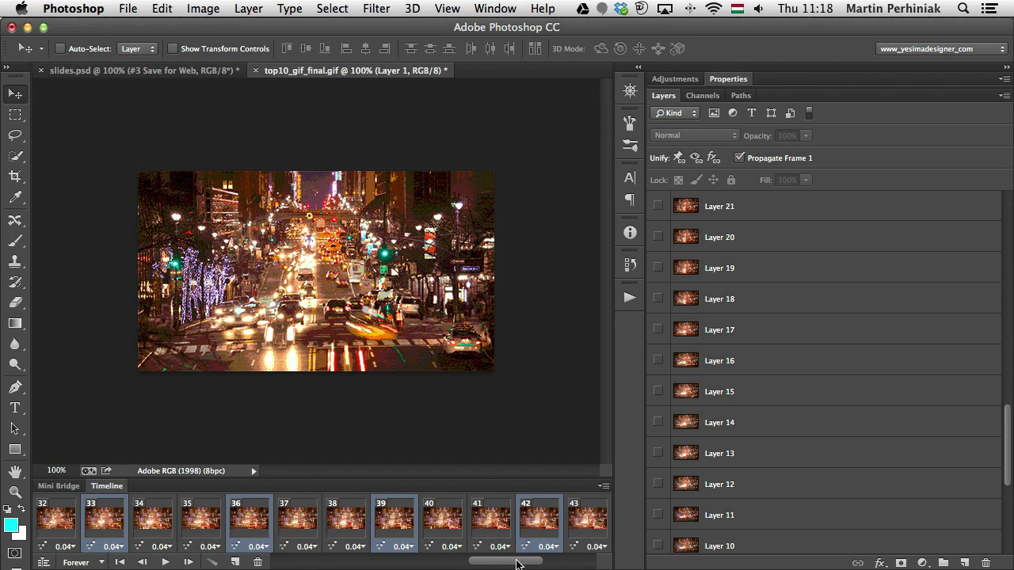
pyautogui.moveTo(516, 563); pyautogui.dragTo(559, 563)
pyautogui.keyDown('super'); pyautogui.click(491, 521); pyautogui.keyUp('super')
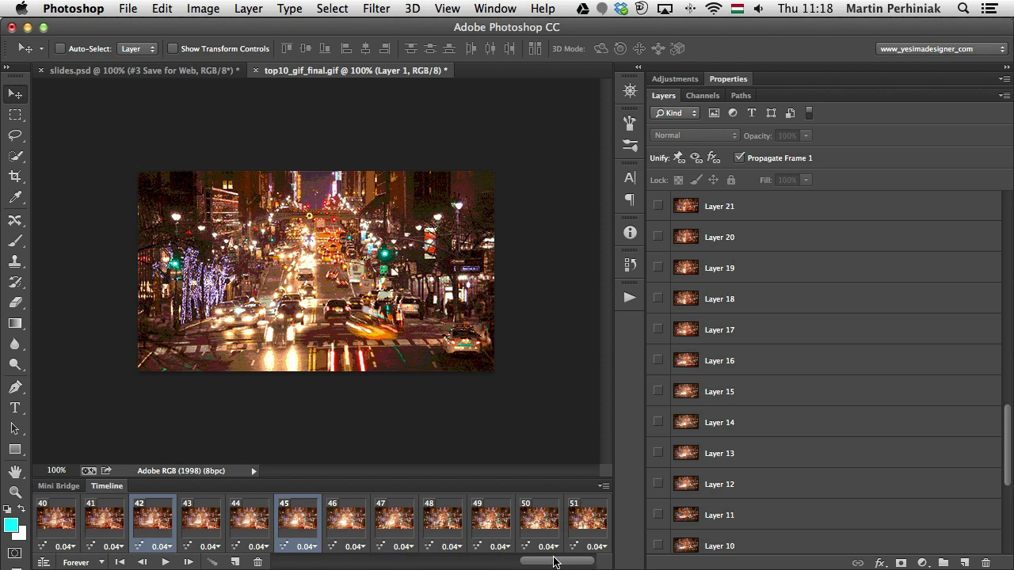
pyautogui.keyDown('super'); pyautogui.click(435, 524); pyautogui.keyUp('super')
pyautogui.keyDown('super'); pyautogui.click(589, 523); pyautogui.keyUp('super')
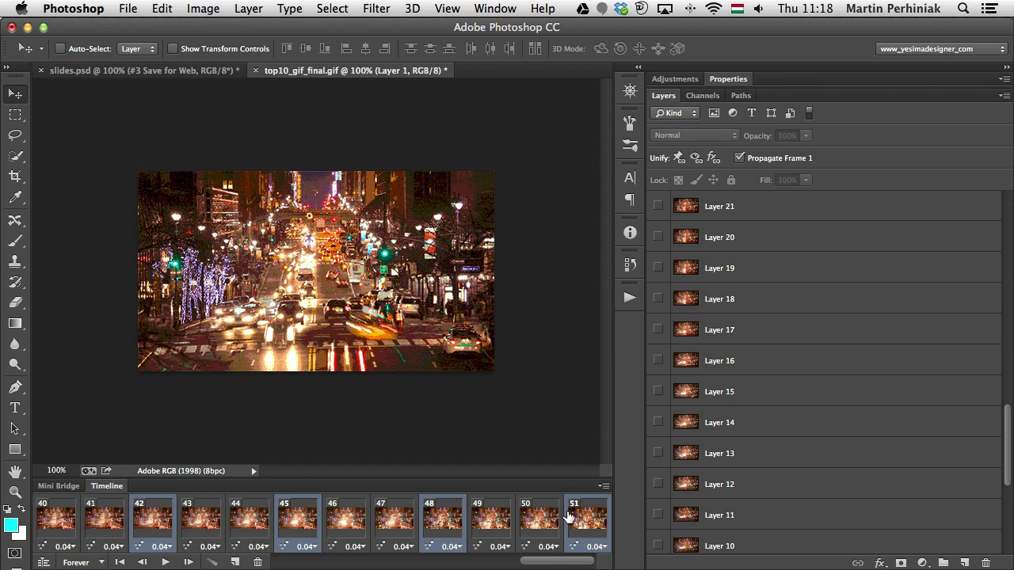
pyautogui.click(603, 488)
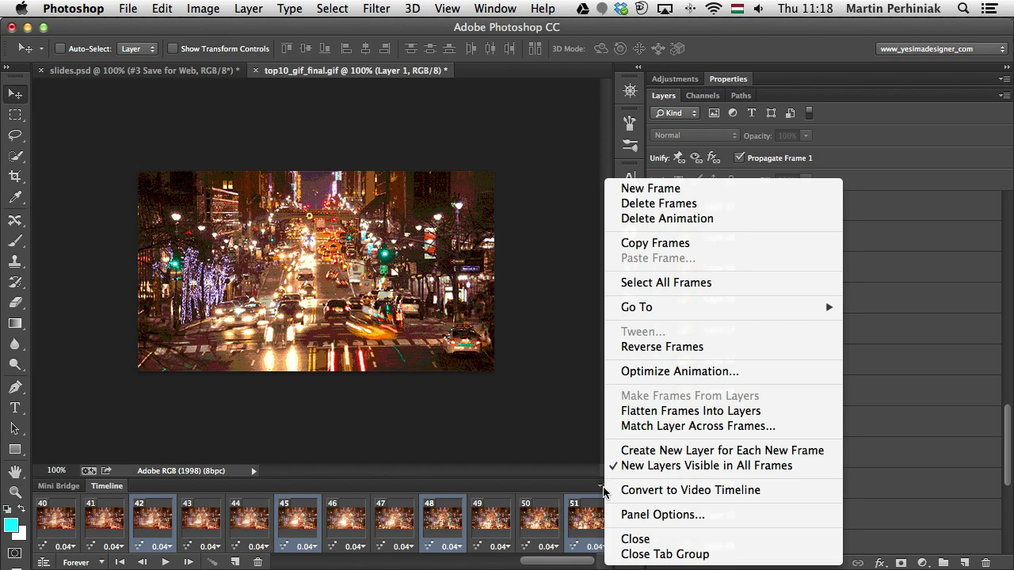
pyautogui.click(661, 208)
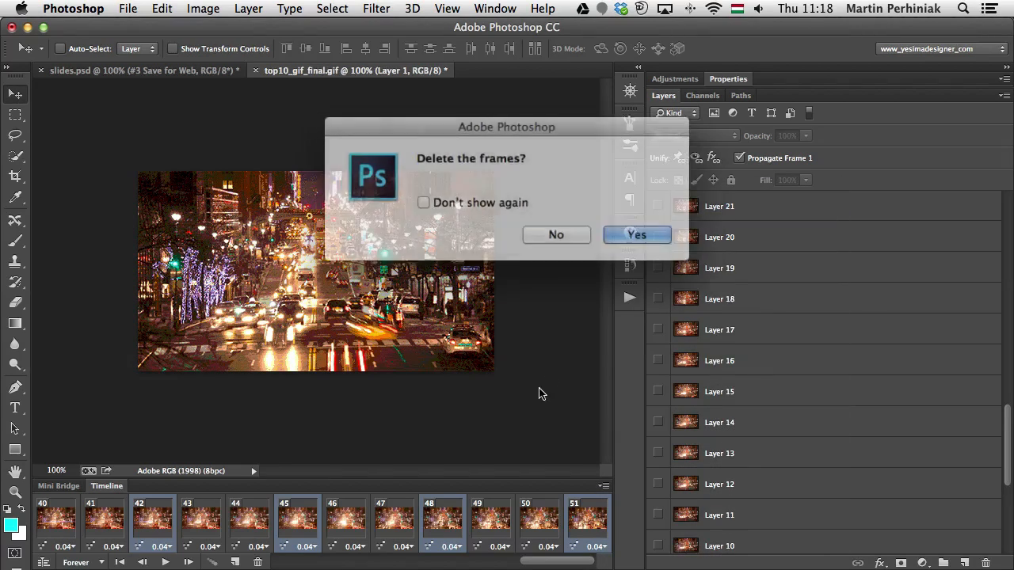
pyautogui.click(625, 230)
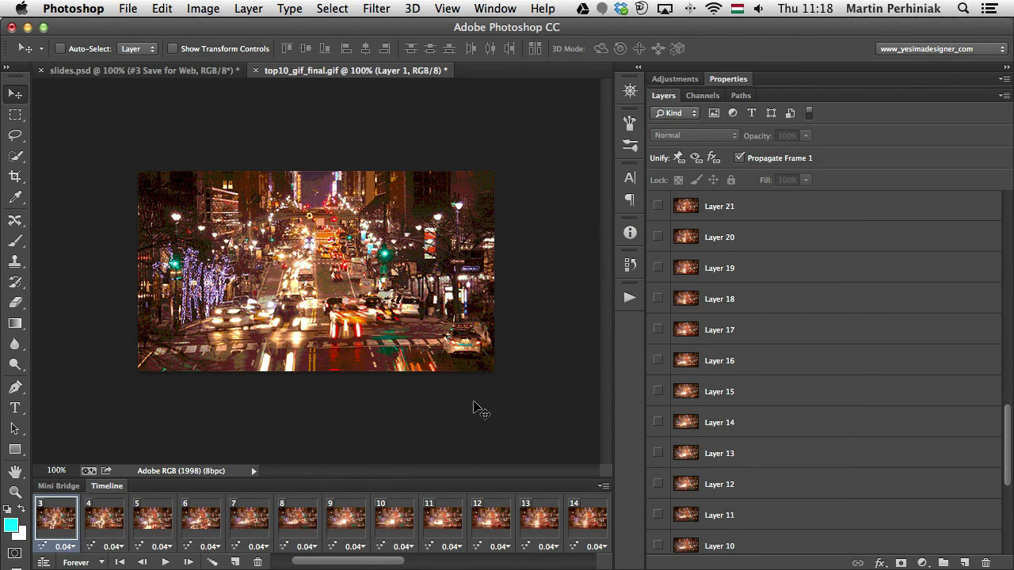
# - Set a custom delay of 0.06 seconds for all remaining frames and play the animation to check its speed
pyautogui.moveTo(369, 561); pyautogui.dragTo(560, 560)
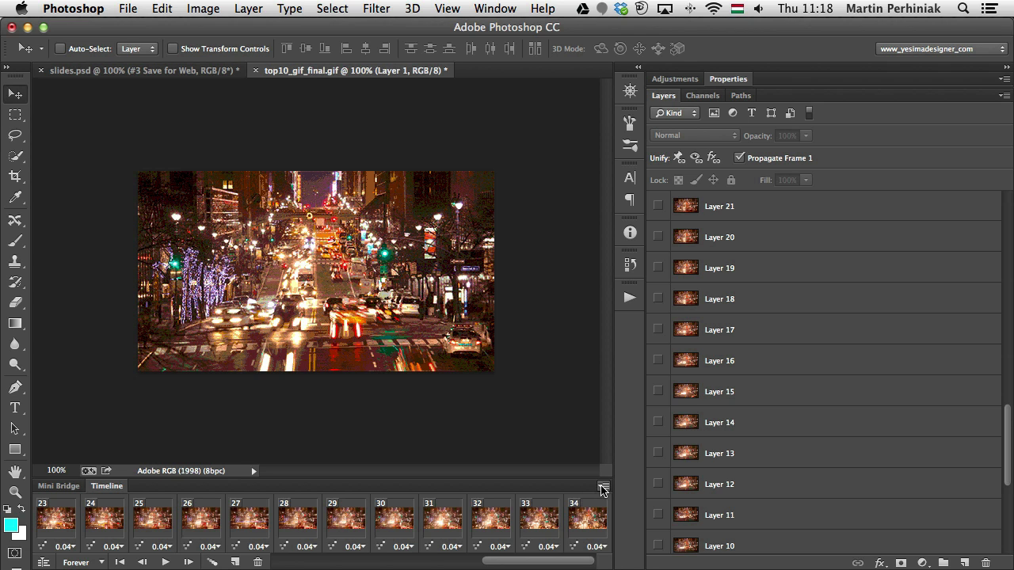
pyautogui.click(604, 487)
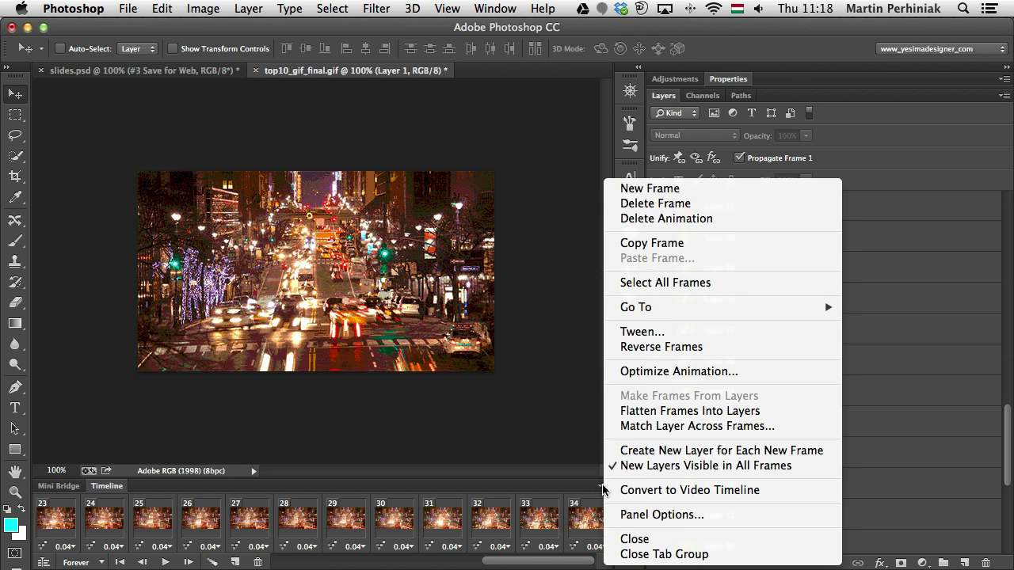
pyautogui.click(640, 287)
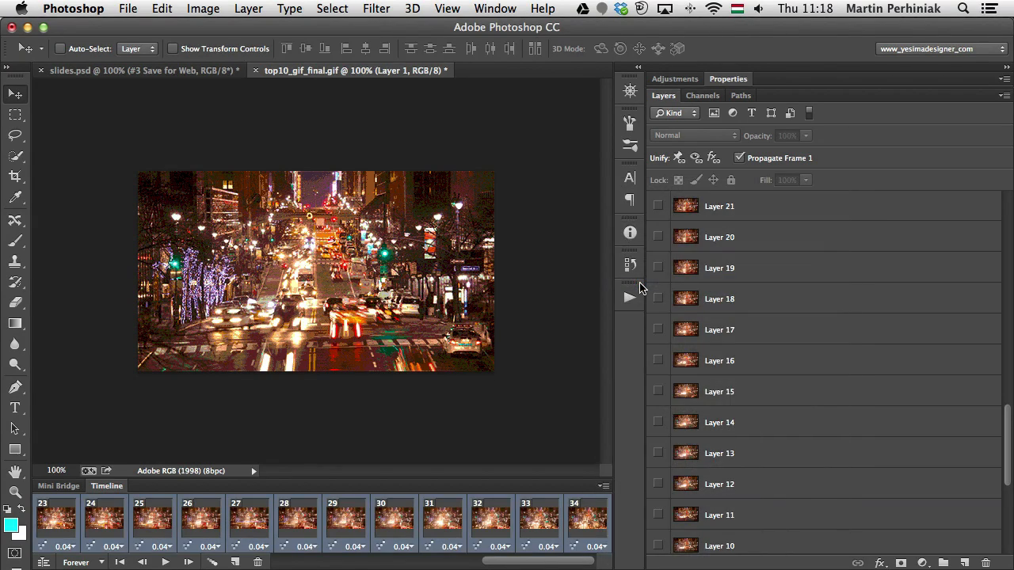
pyautogui.click(551, 547)
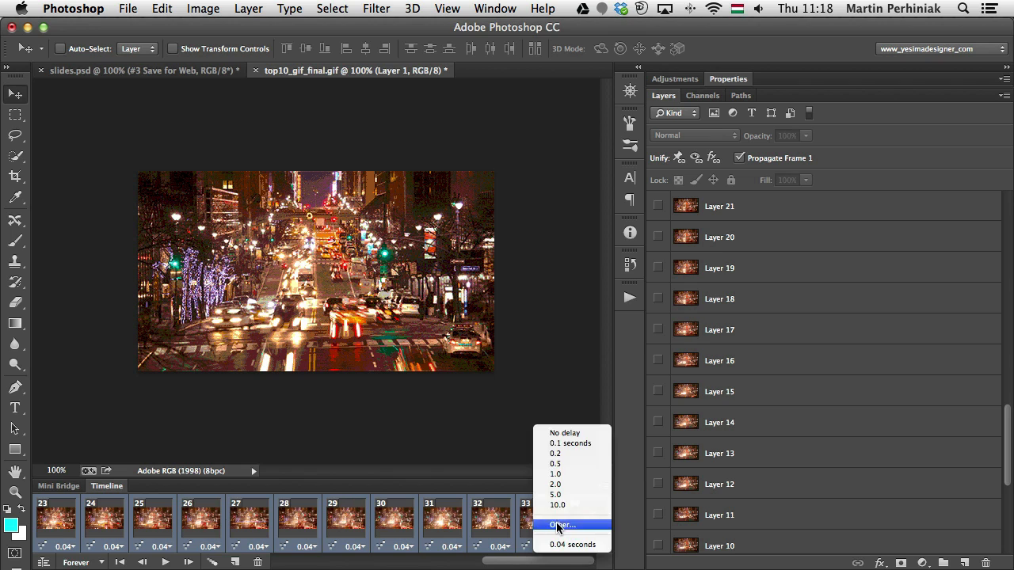
pyautogui.click(559, 524)
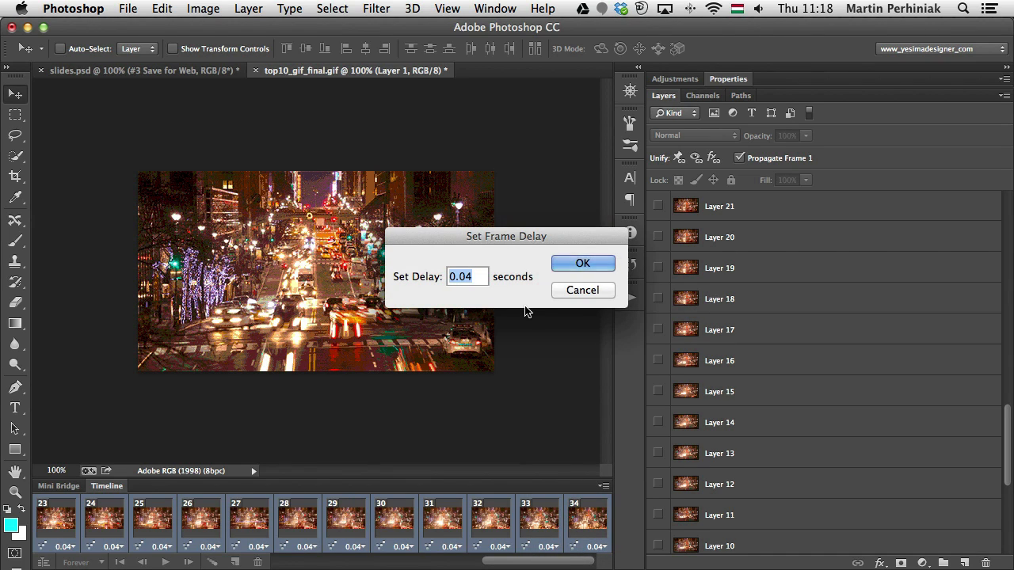
pyautogui.press('Right')
pyautogui.press('BackSpace')
pyautogui.write('6')
pyautogui.click(581, 263)
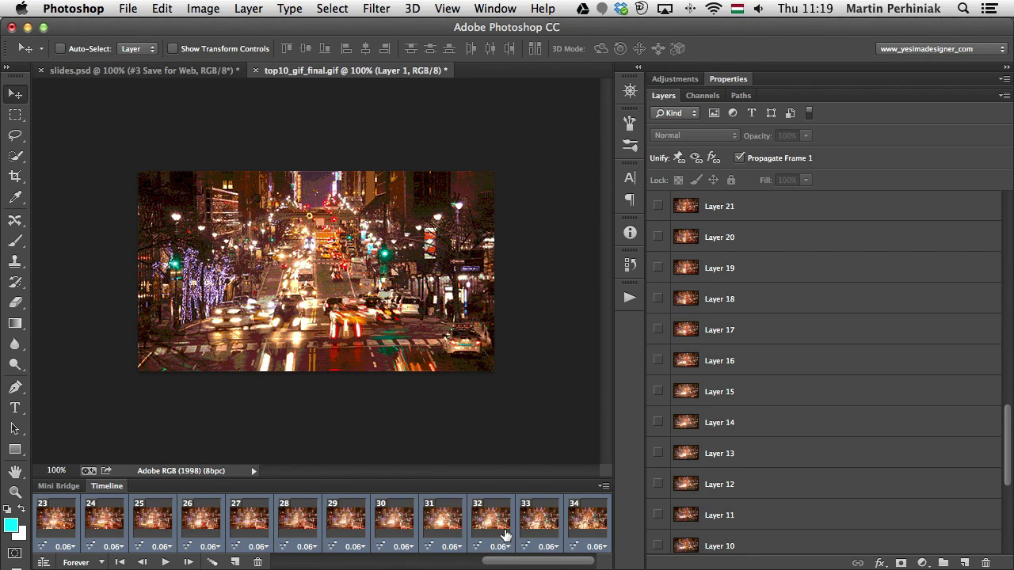
pyautogui.click(166, 562)
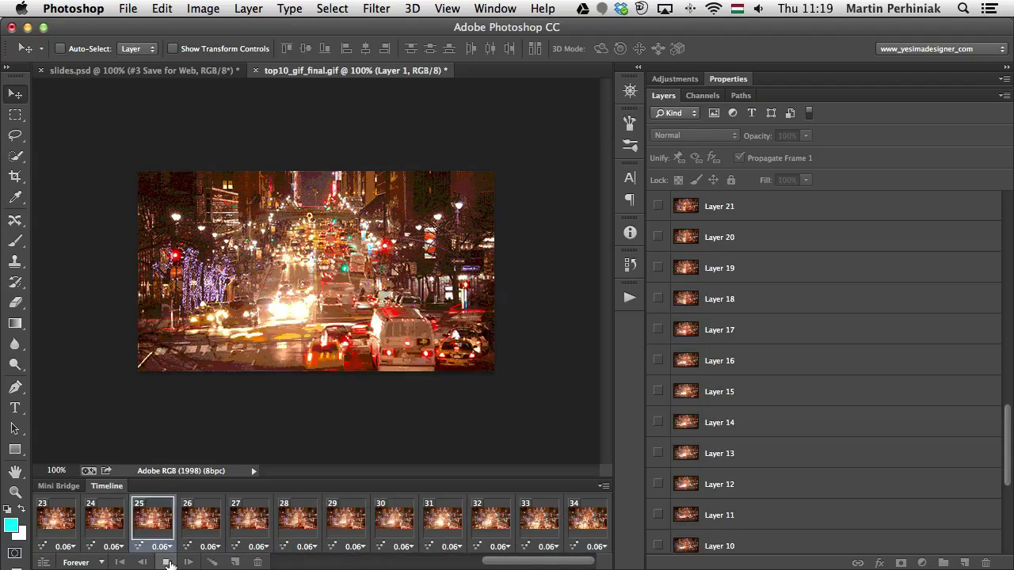
pyautogui.click(166, 561)
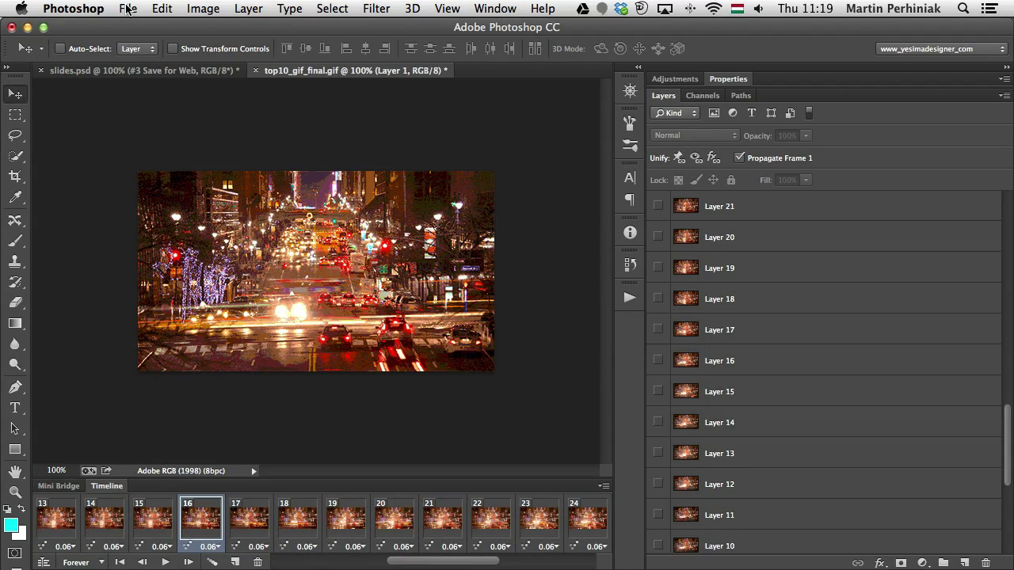
# - Open the Save for Web export for the thinned animation and choose the GIF 64 Dithered preset
pyautogui.click(127, 8)
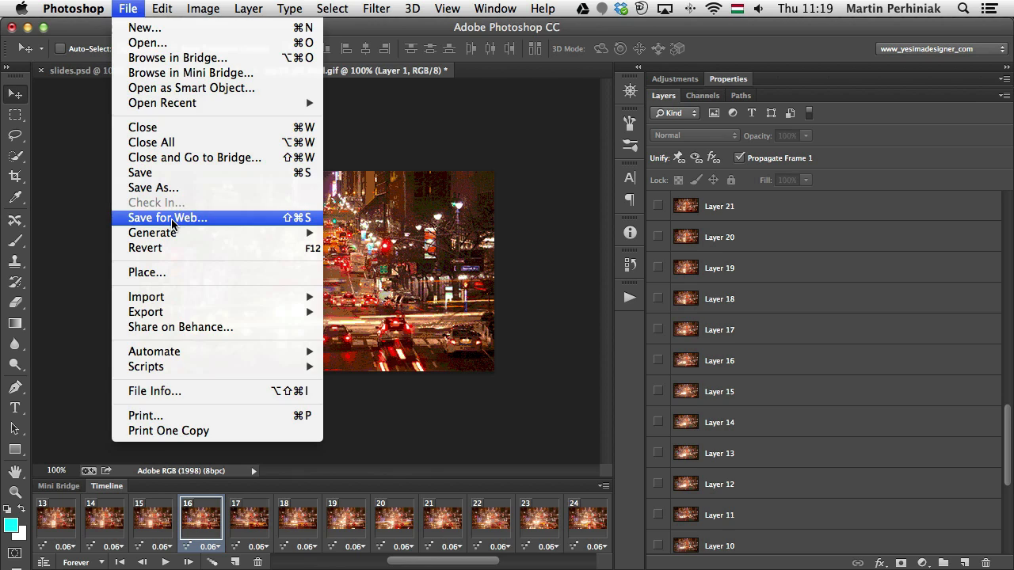
pyautogui.click(237, 216)
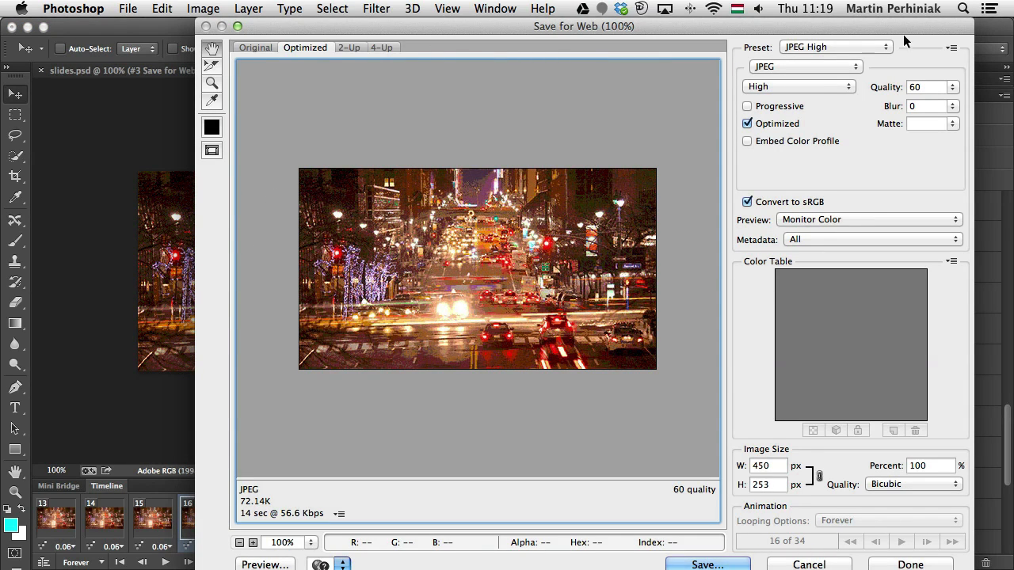
pyautogui.click(863, 47)
pyautogui.click(824, 14)
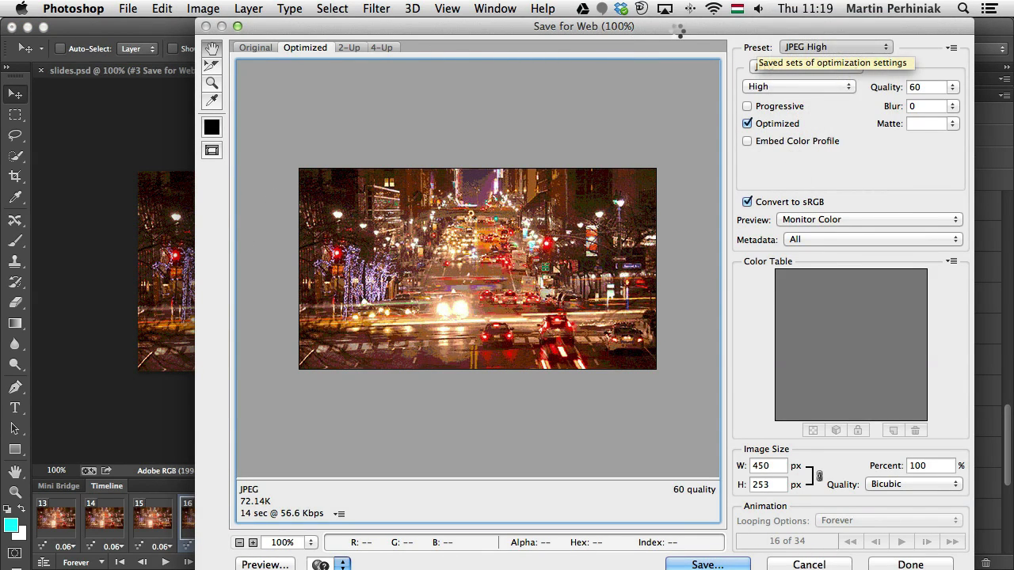
pyautogui.moveTo(678, 24); pyautogui.dragTo(544, 21)
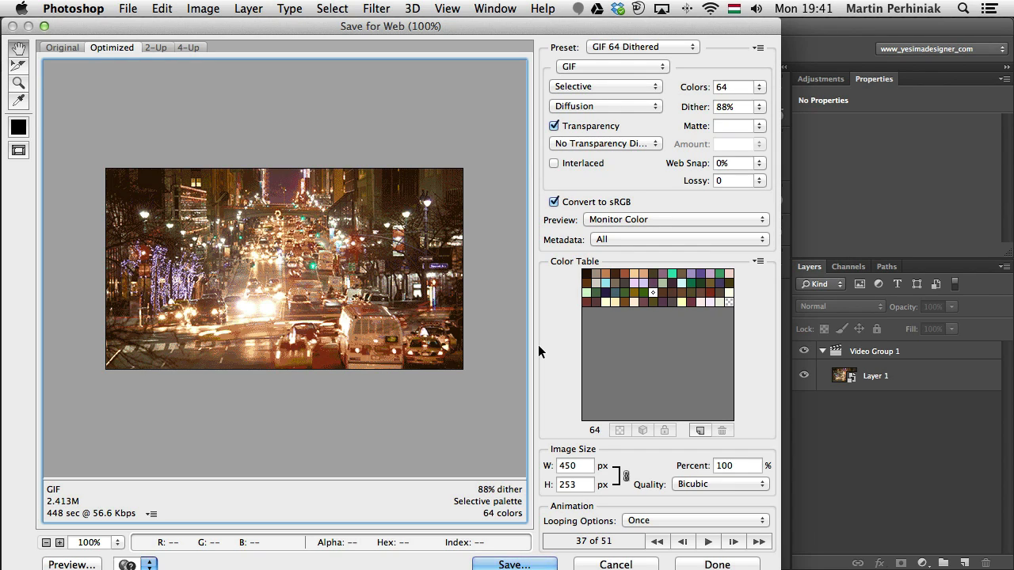
# - Reduce the GIF to 2 colors with transparency turned off and play the animation in the export preview
pyautogui.click(759, 87)
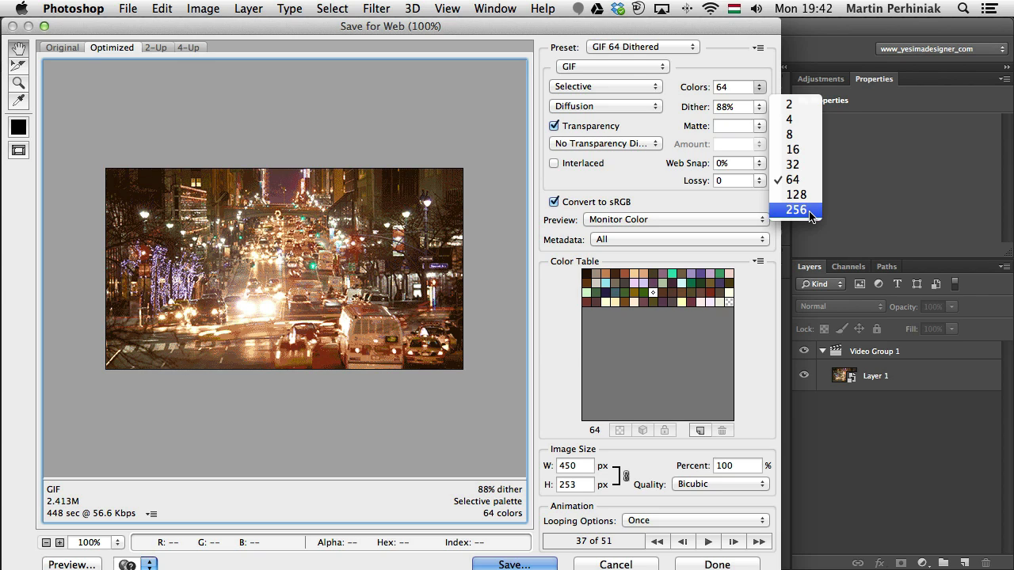
pyautogui.click(792, 106)
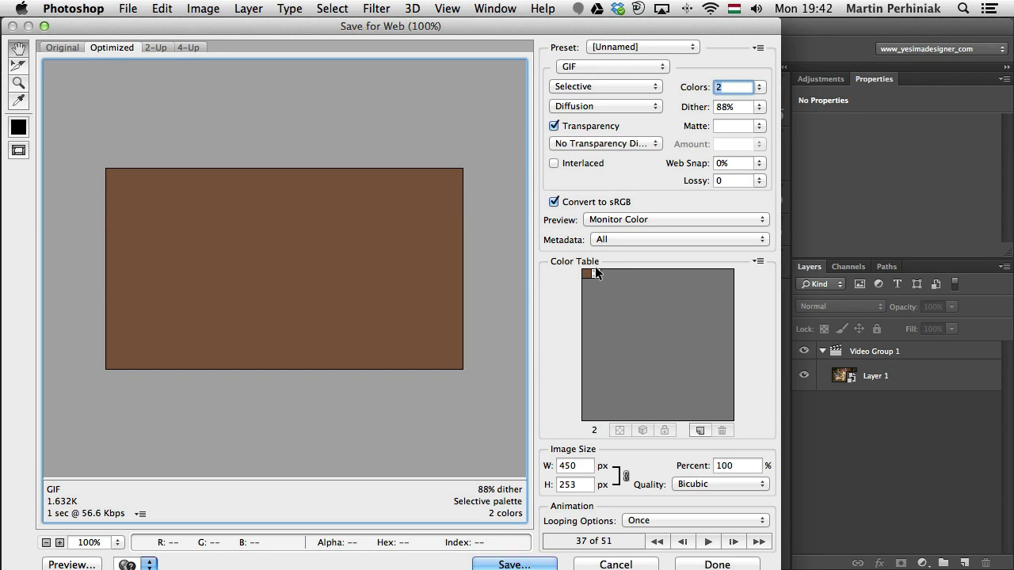
pyautogui.click(571, 125)
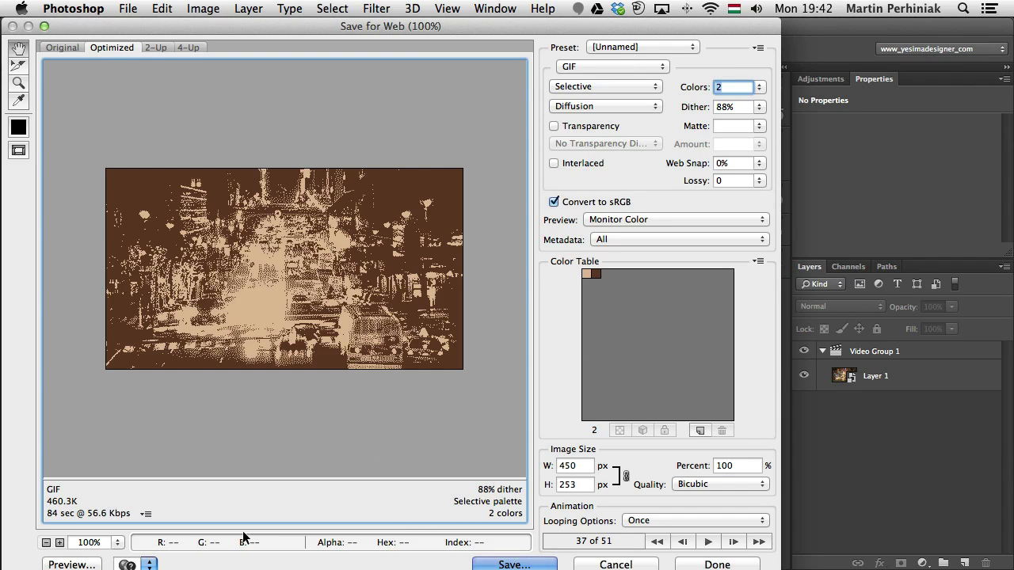
pyautogui.click(708, 542)
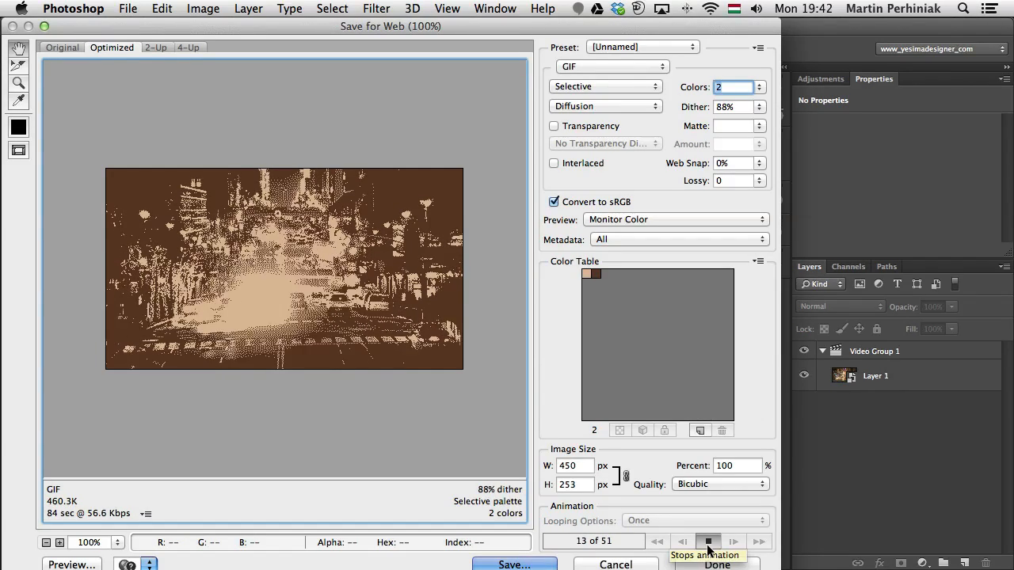
pyautogui.click(708, 543)
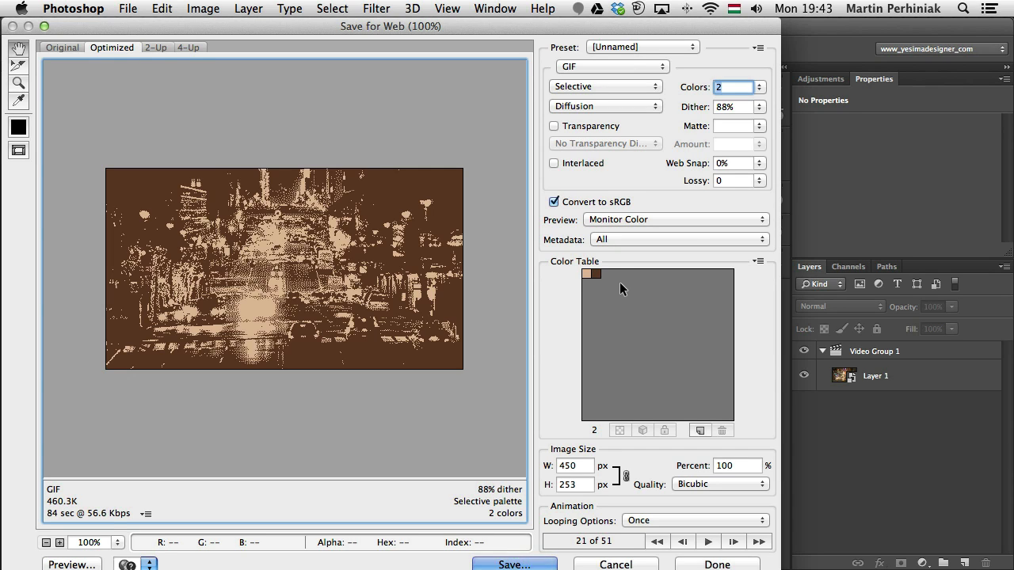
# - Raise the GIF's color count in stages through 4 and 8 up to 16 colors, comparing the preview
pyautogui.write('4')
pyautogui.press('Return')
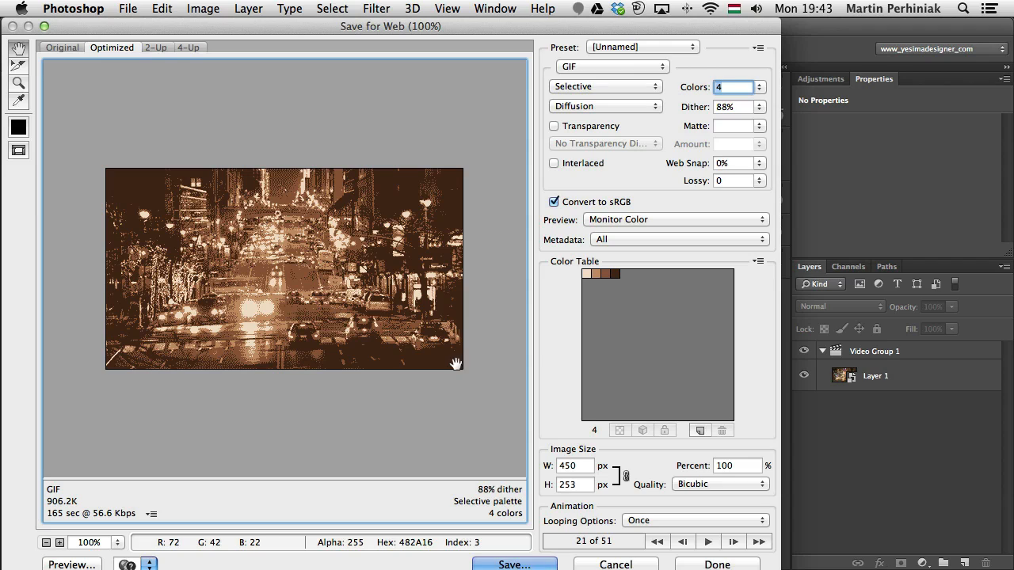
pyautogui.click(759, 90)
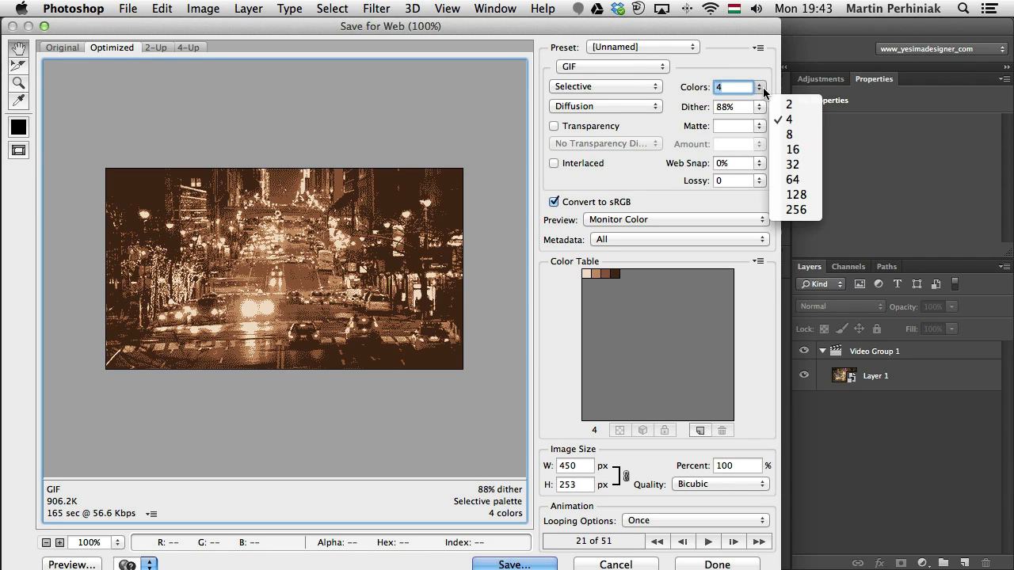
pyautogui.click(790, 136)
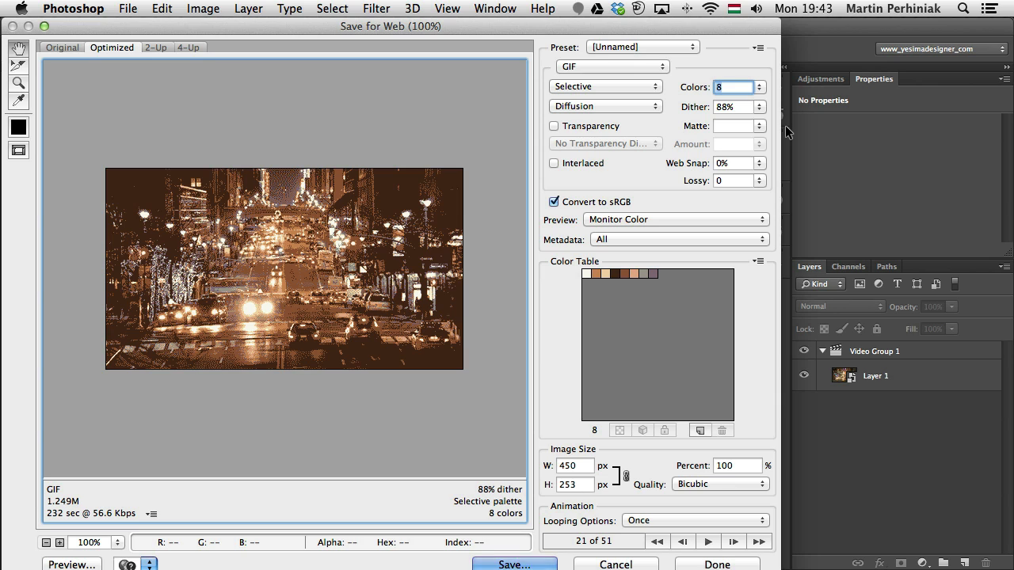
pyautogui.click(760, 90)
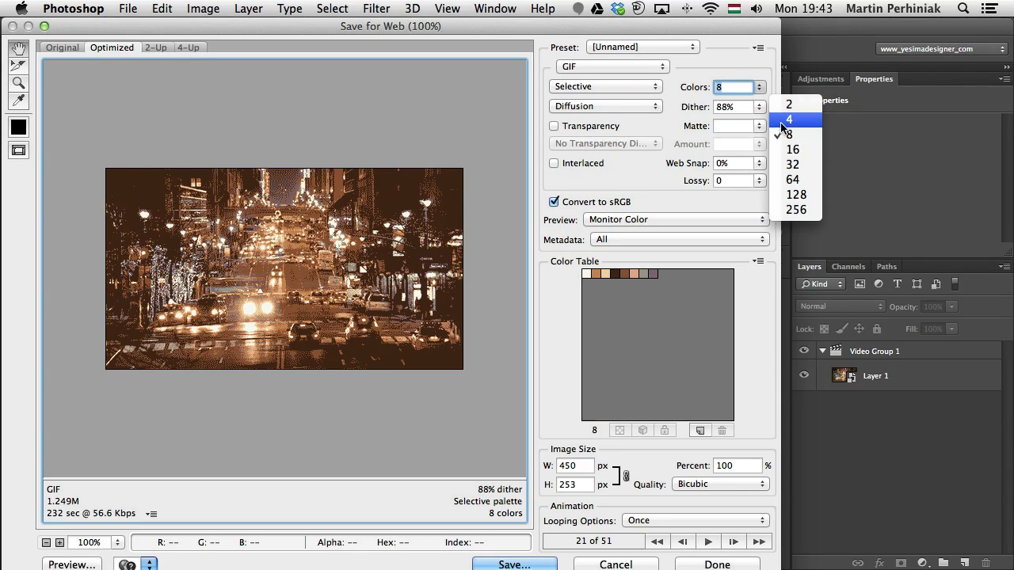
pyautogui.click(792, 152)
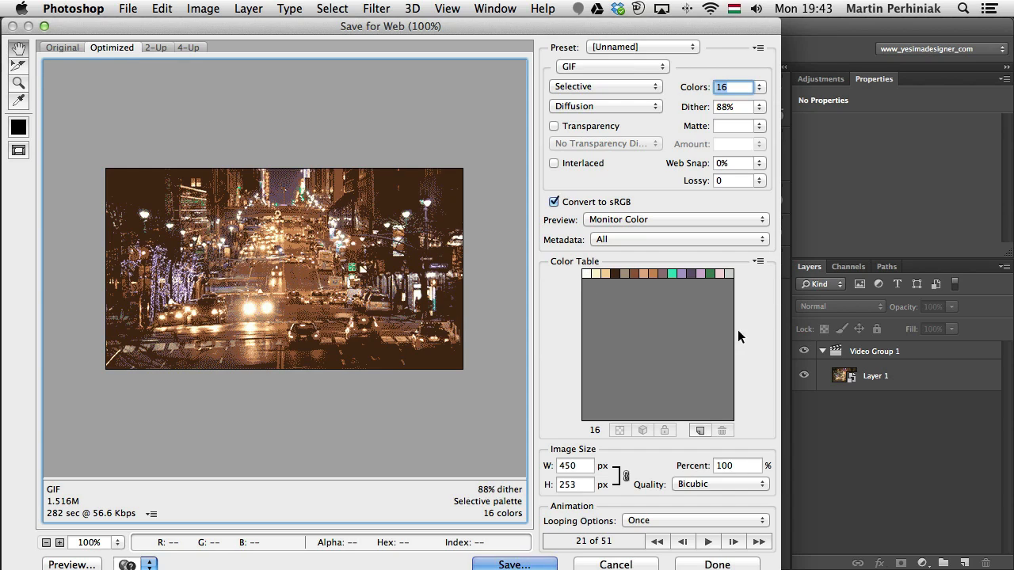
# - Try the GIF at 256 and 128 colors for comparison, ending with the color count set to 64
pyautogui.click(759, 87)
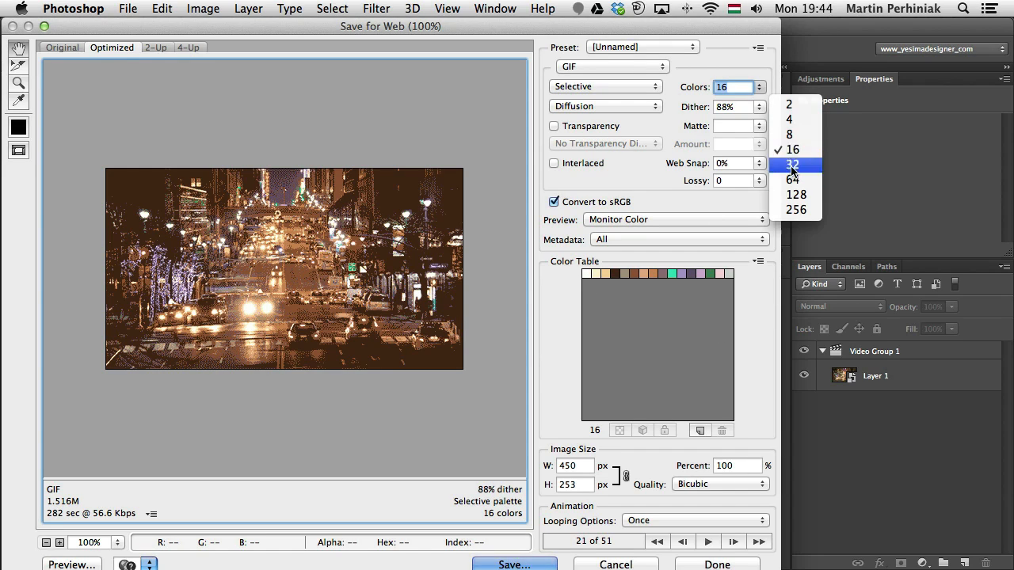
pyautogui.click(790, 211)
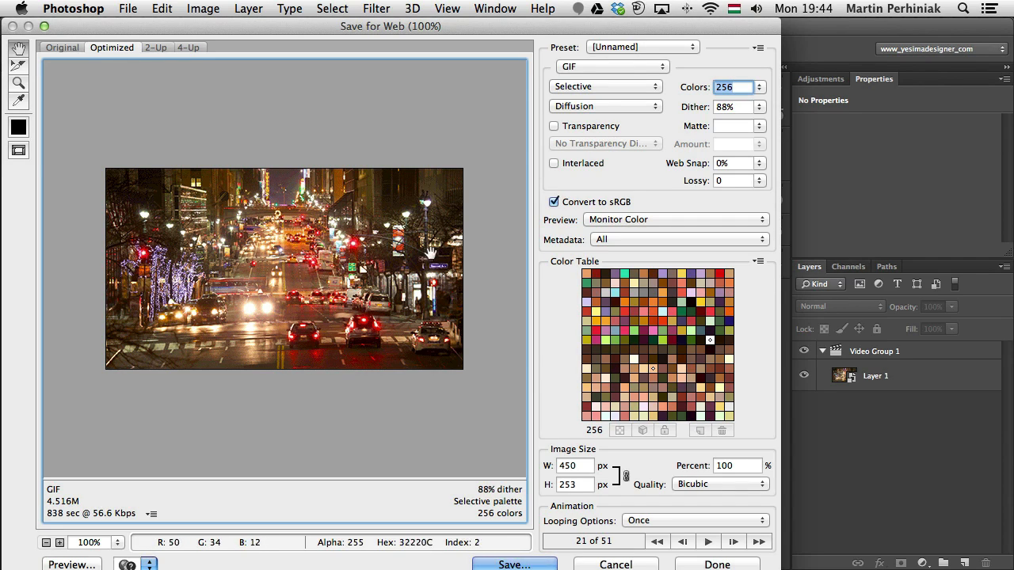
pyautogui.click(760, 87)
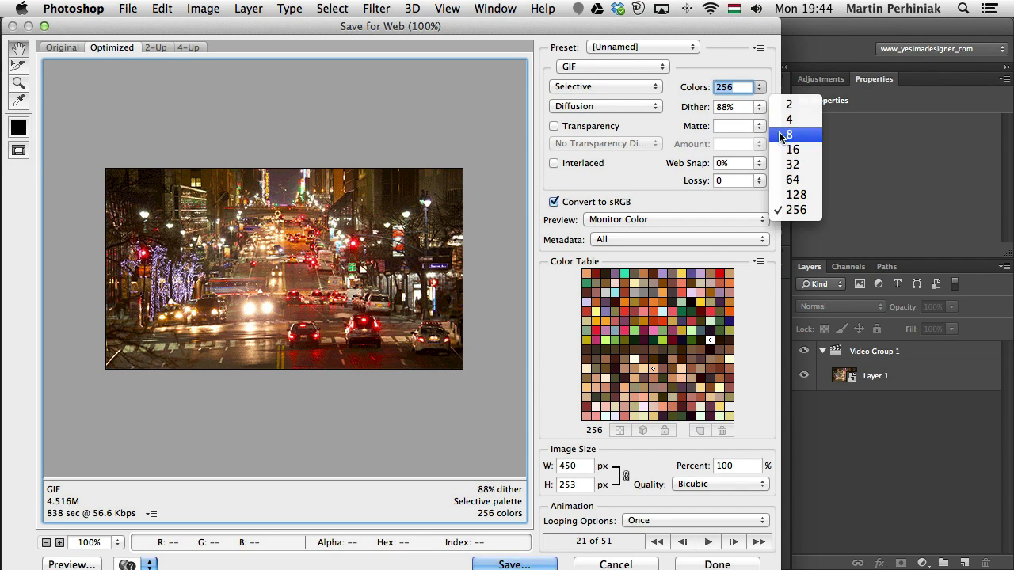
pyautogui.click(796, 194)
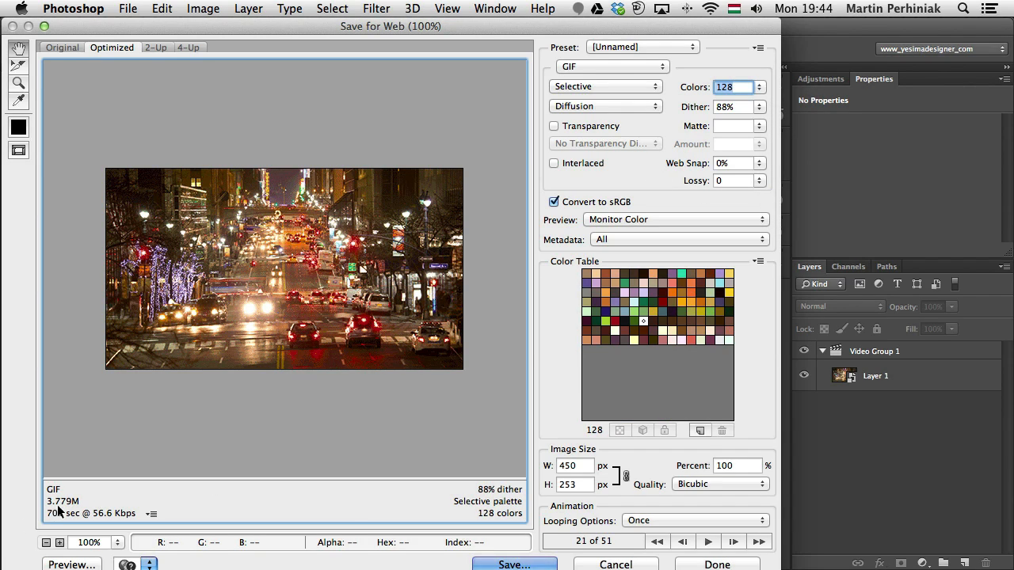
pyautogui.click(758, 88)
pyautogui.click(792, 180)
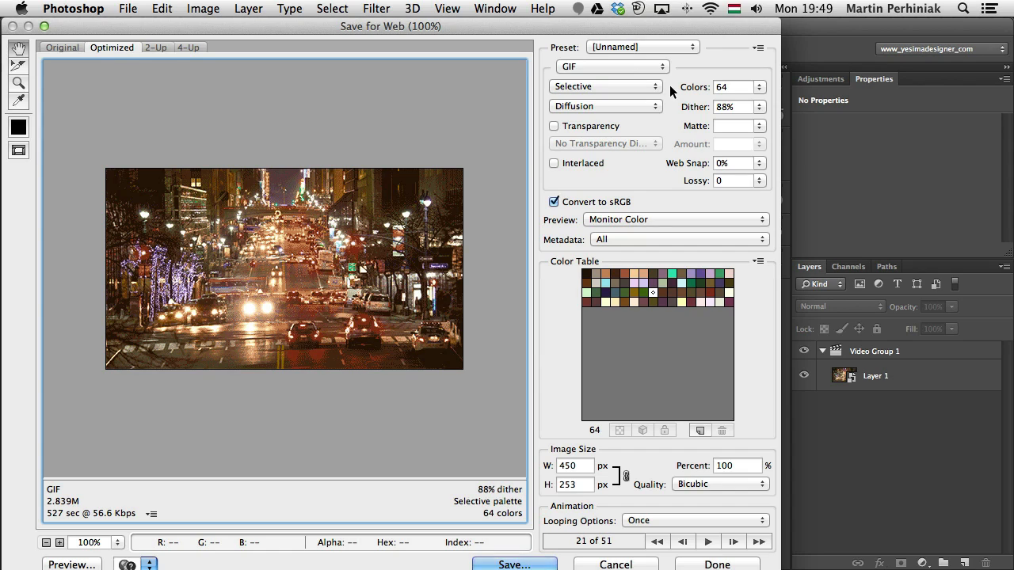
# - Compare the Perceptual, Selective and Adaptive color reduction algorithms for the 64-color GIF in the preview, ending on Adaptive
pyautogui.click(624, 85)
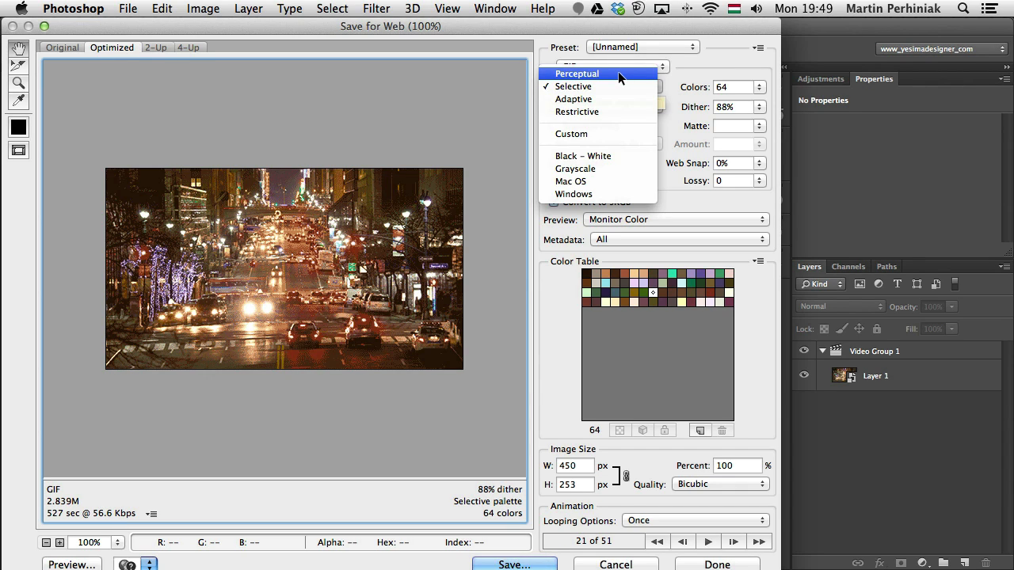
pyautogui.click(618, 72)
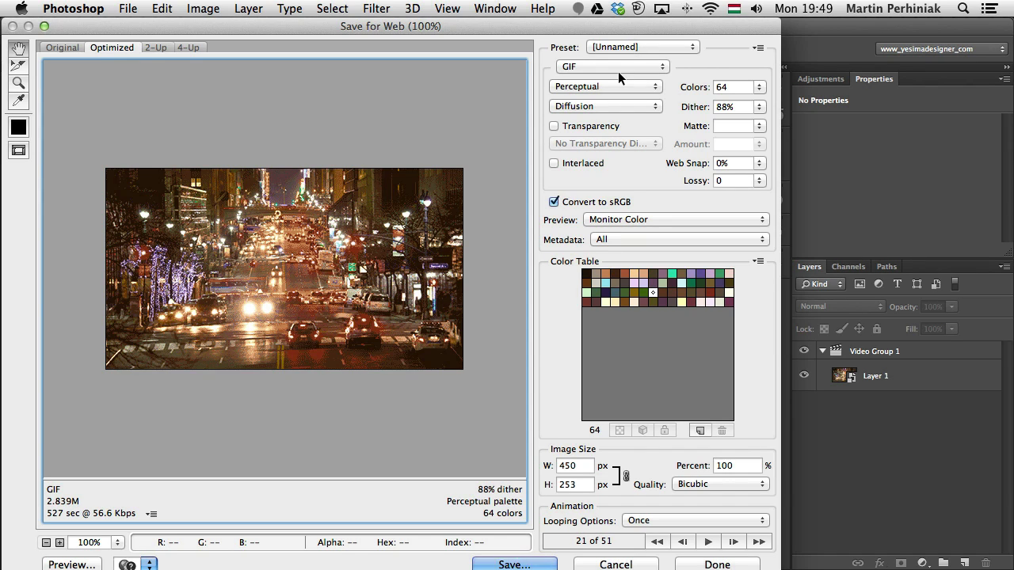
pyautogui.click(610, 85)
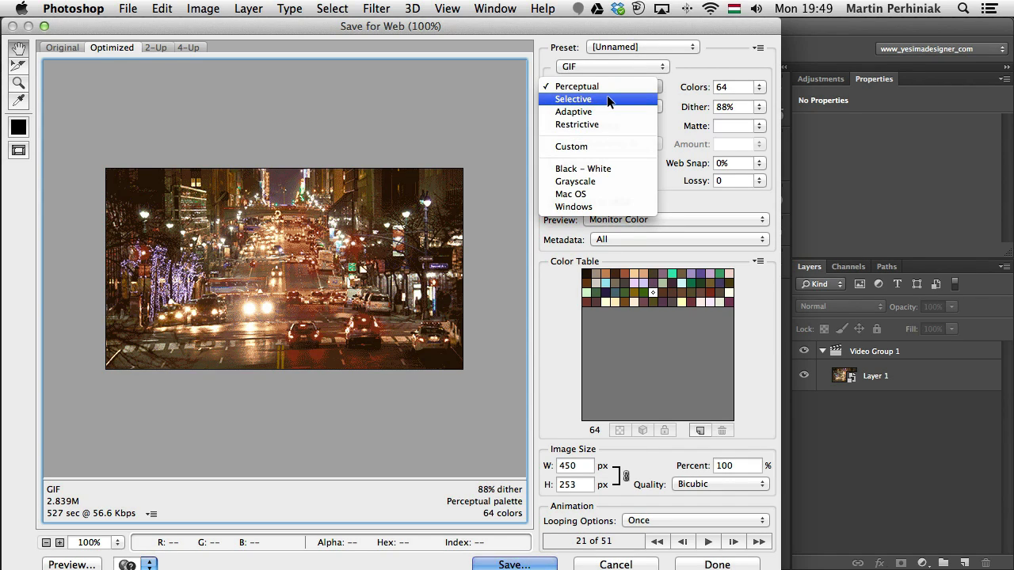
pyautogui.click(607, 98)
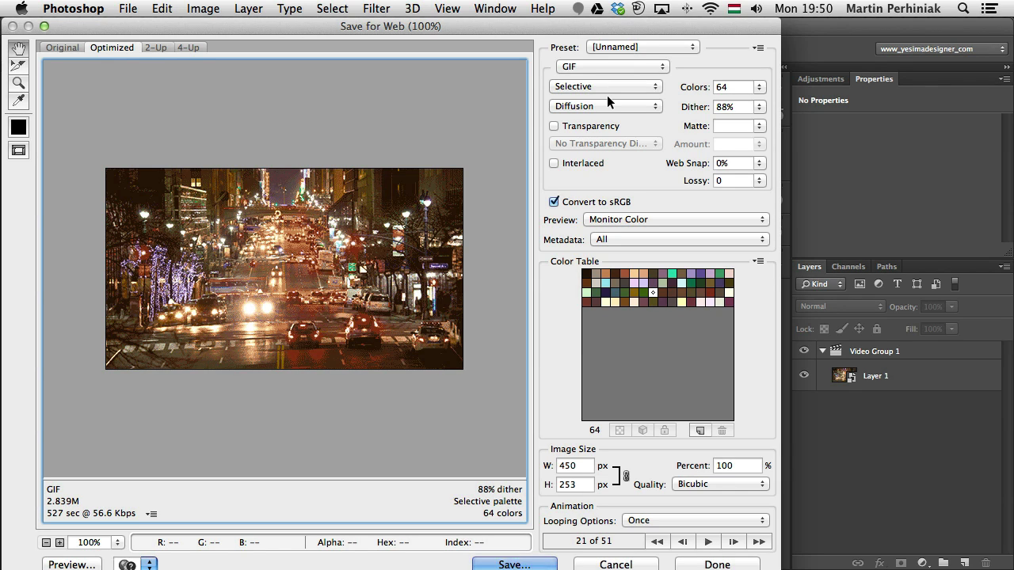
pyautogui.click(603, 87)
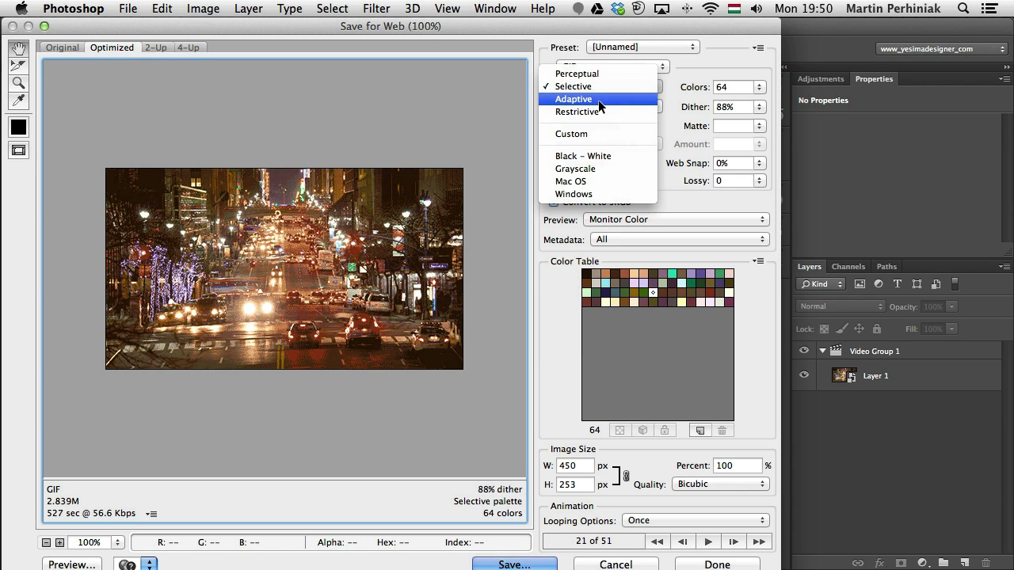
pyautogui.click(598, 99)
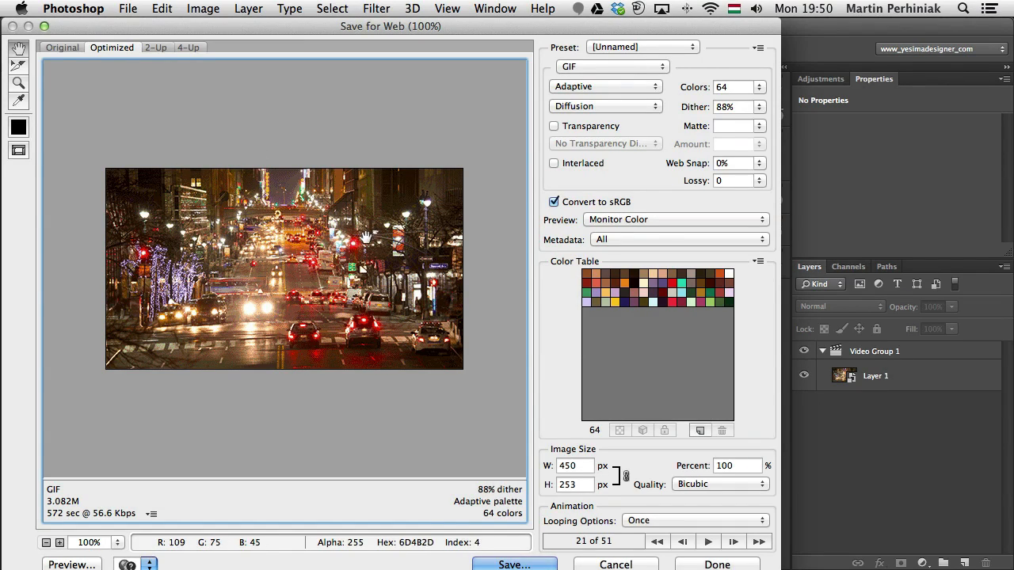
pyautogui.click(579, 89)
pyautogui.click(579, 74)
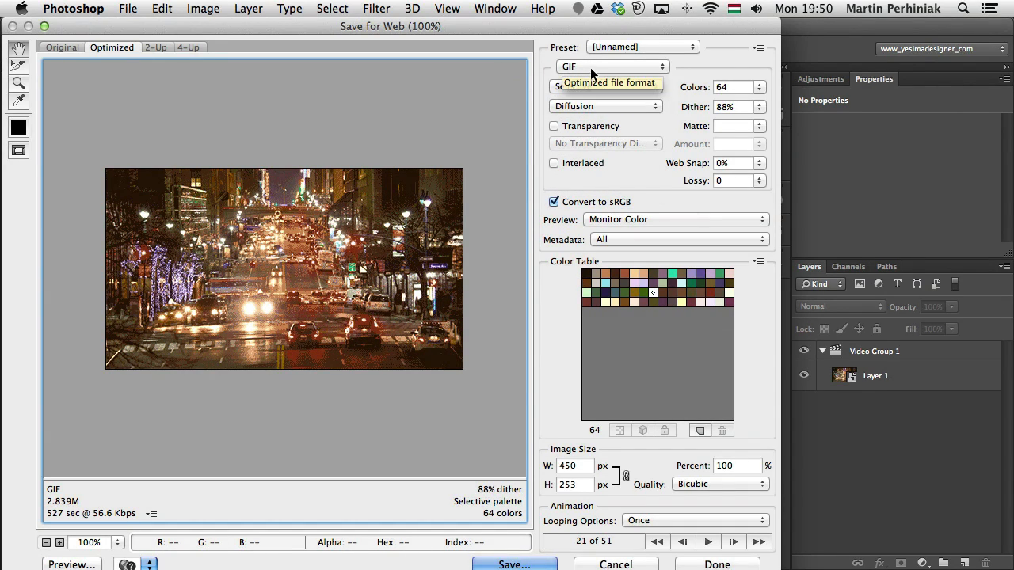
pyautogui.click(579, 89)
pyautogui.click(579, 101)
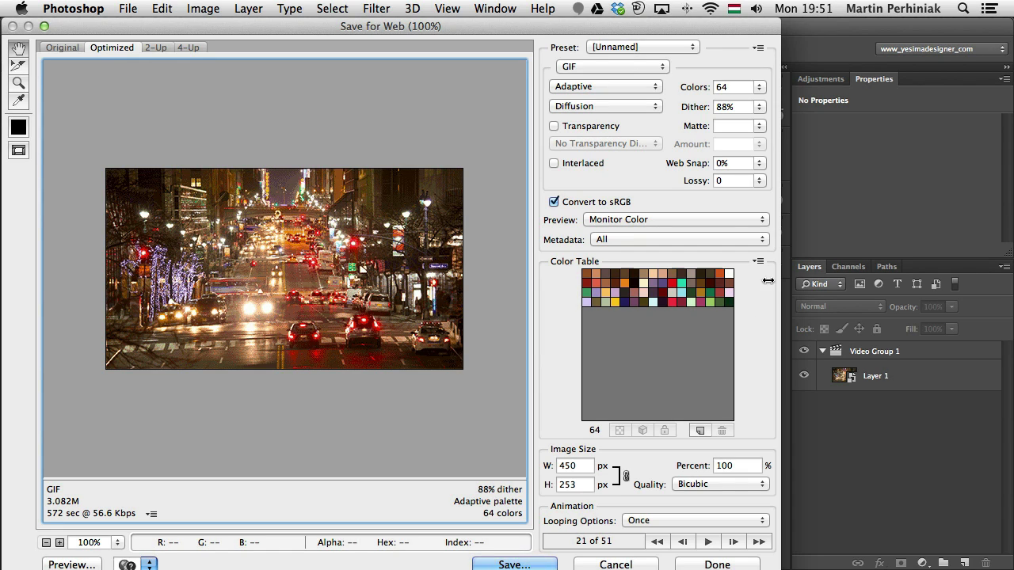
# - Try the Restrictive, Selective and Perceptual color reduction algorithms in turn and settle on Adaptive
pyautogui.click(617, 88)
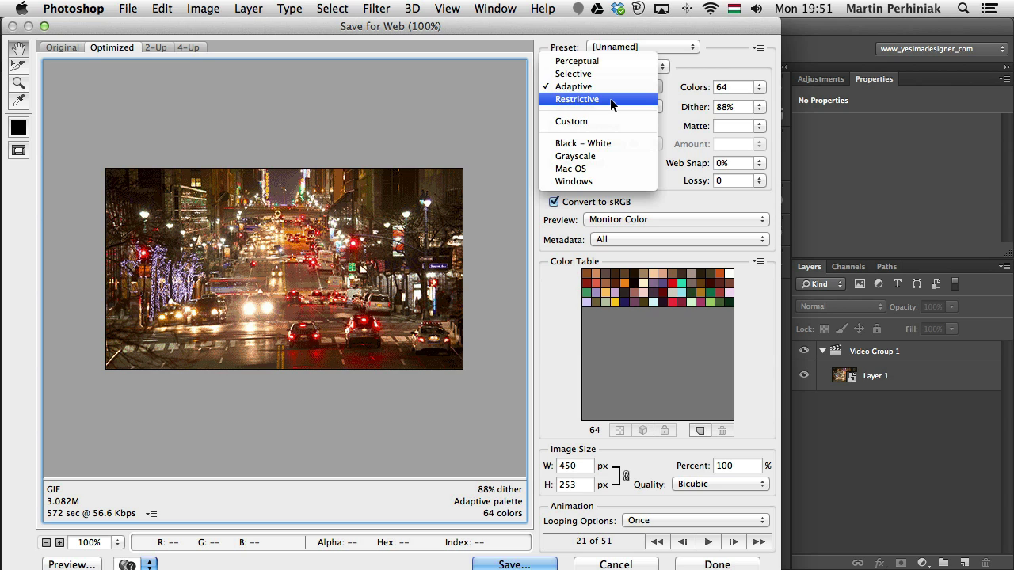
pyautogui.click(610, 98)
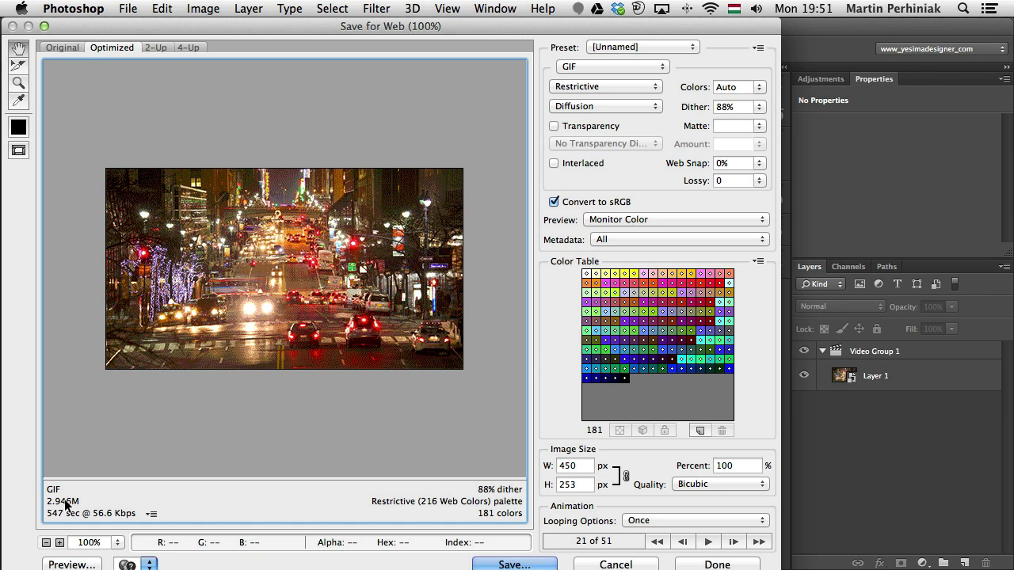
pyautogui.click(598, 90)
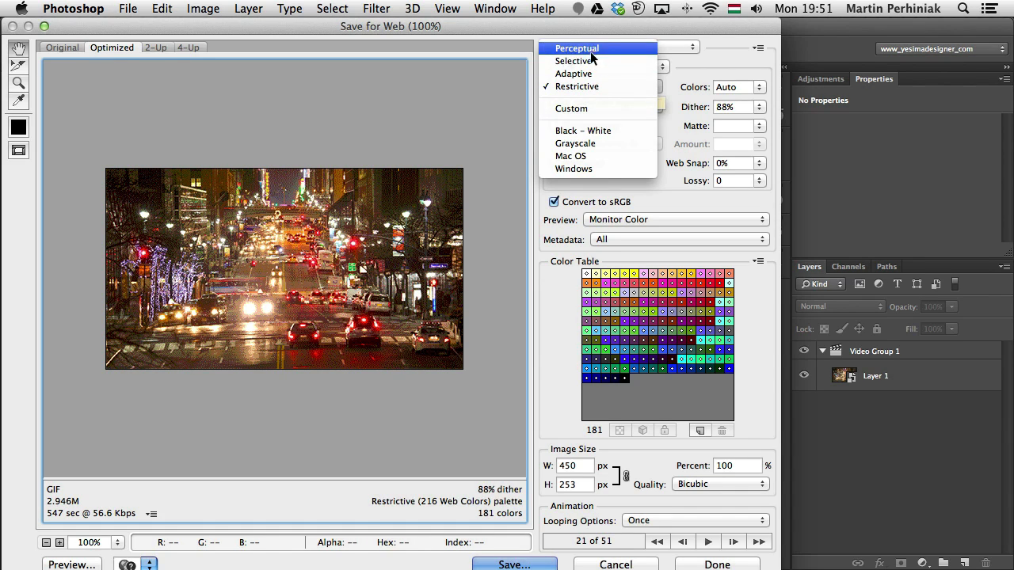
pyautogui.click(591, 61)
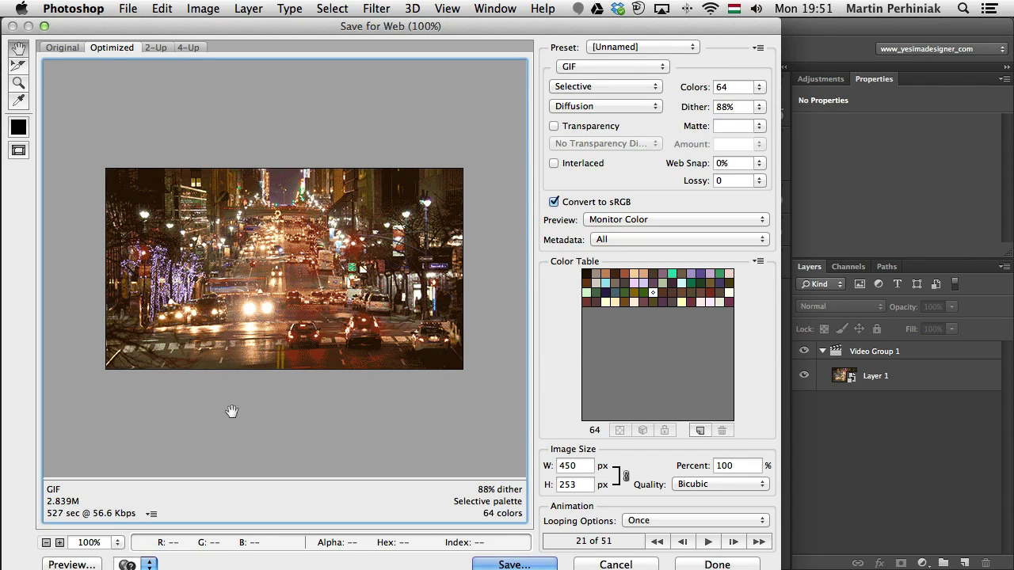
pyautogui.click(605, 87)
pyautogui.click(594, 71)
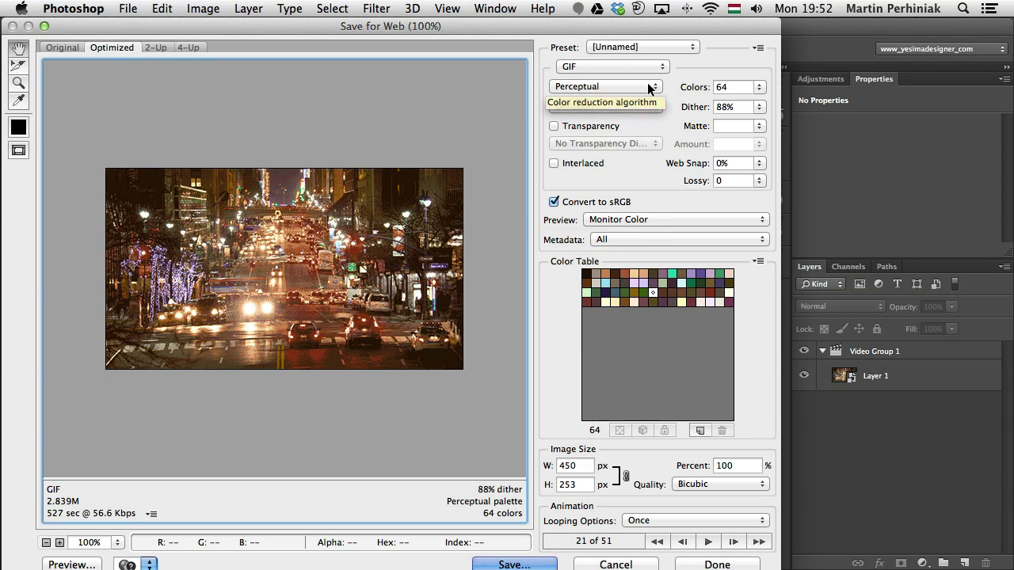
pyautogui.click(647, 87)
pyautogui.click(604, 112)
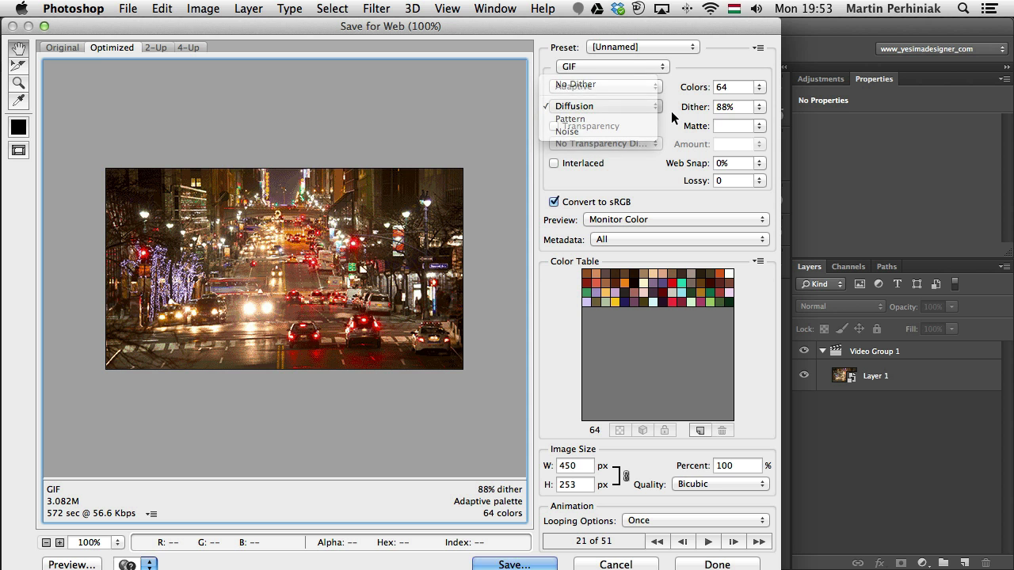
# - Compare No Dither, Pattern and Noise with Diffusion as the dither algorithm and end on Diffusion
pyautogui.click(641, 107)
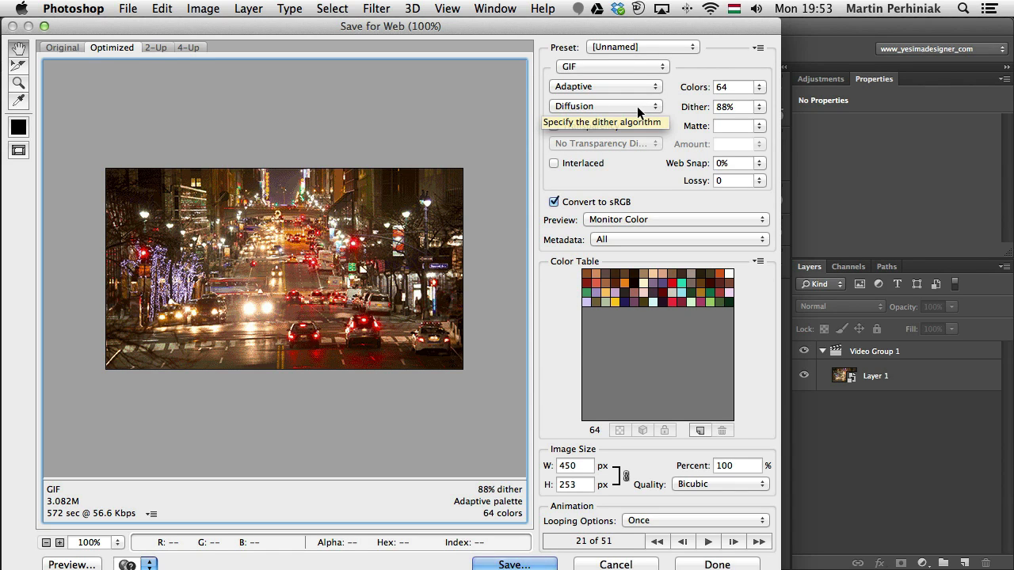
pyautogui.click(608, 103)
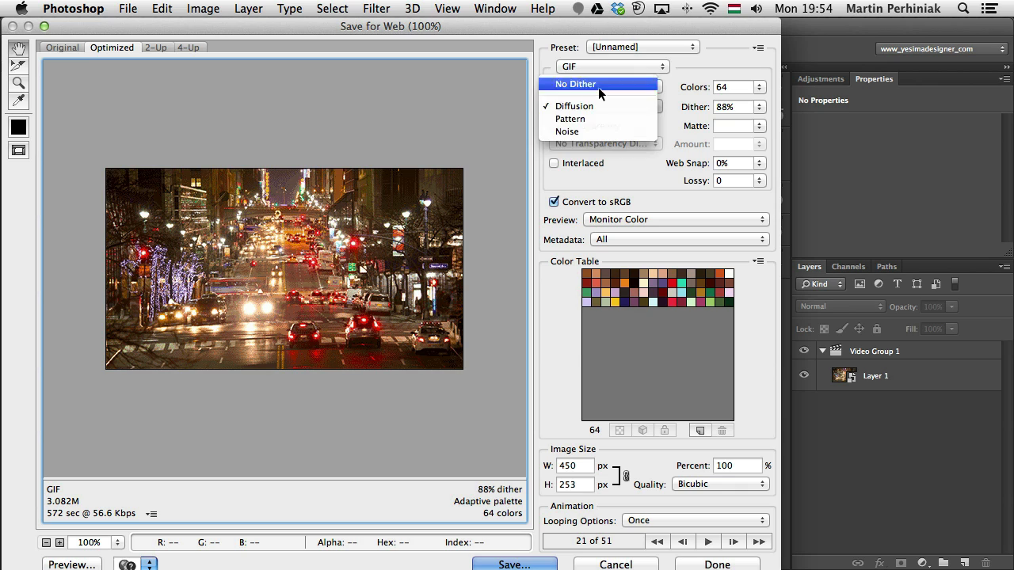
pyautogui.click(598, 87)
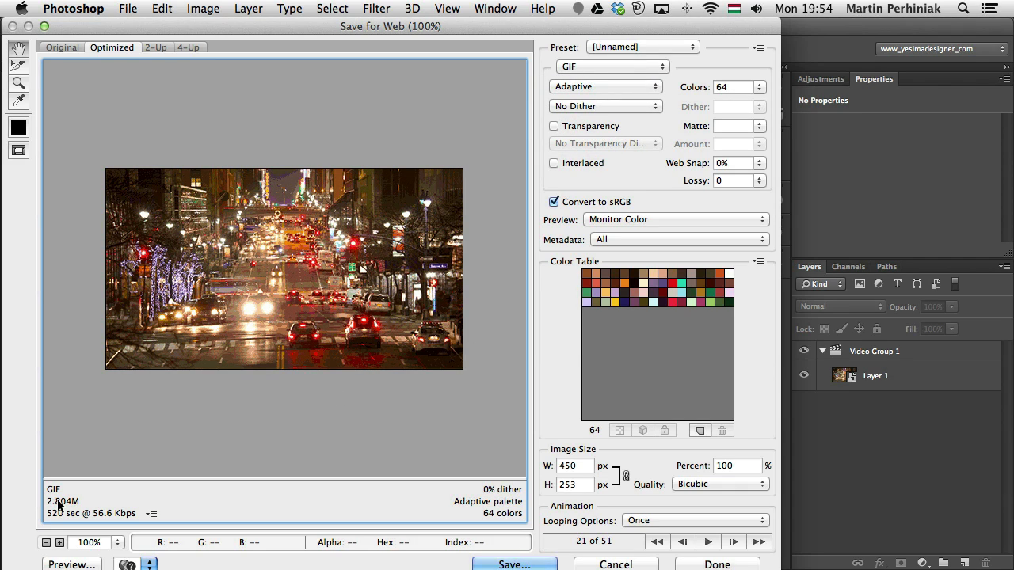
pyautogui.click(585, 116)
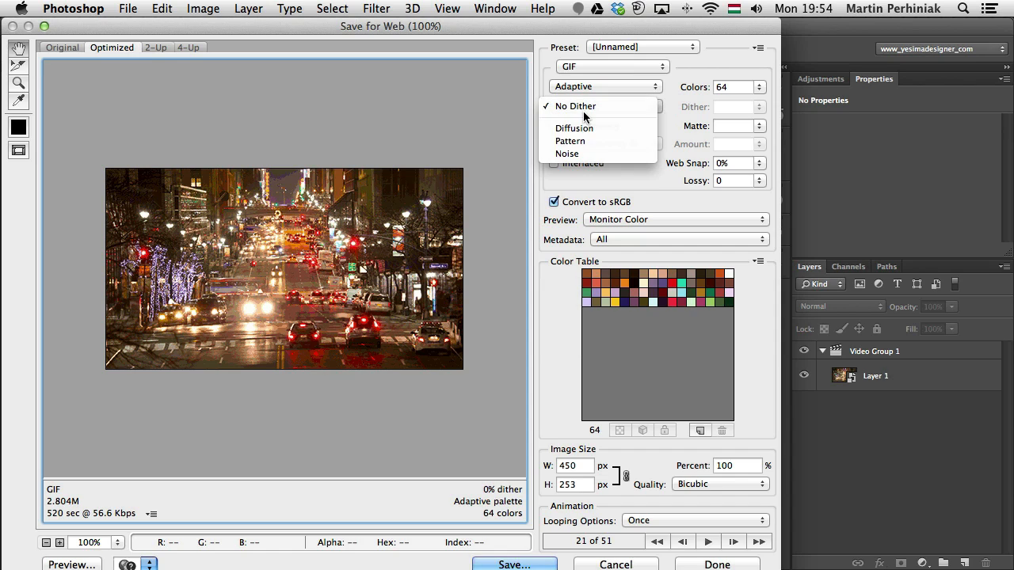
pyautogui.click(577, 129)
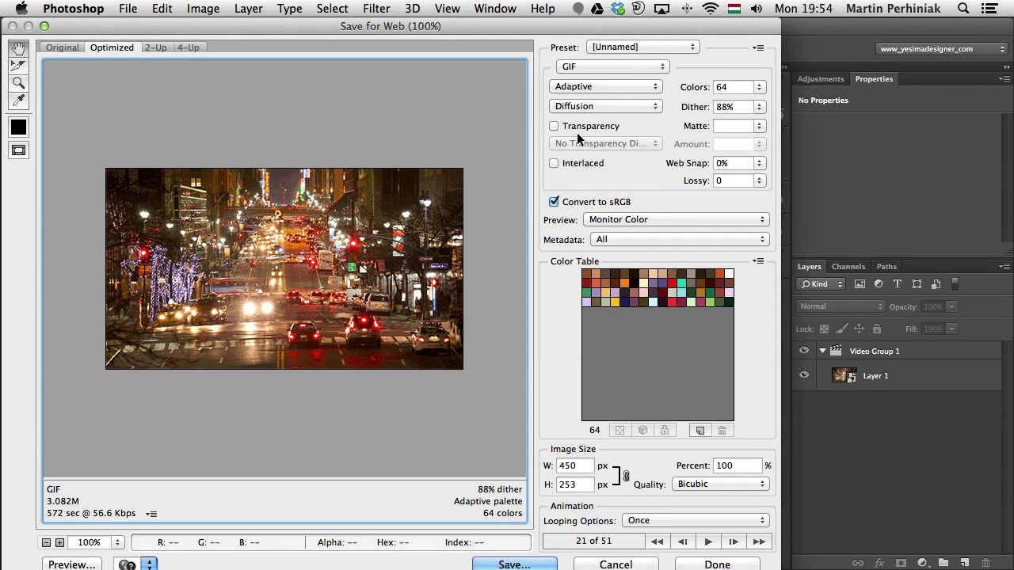
pyautogui.click(597, 107)
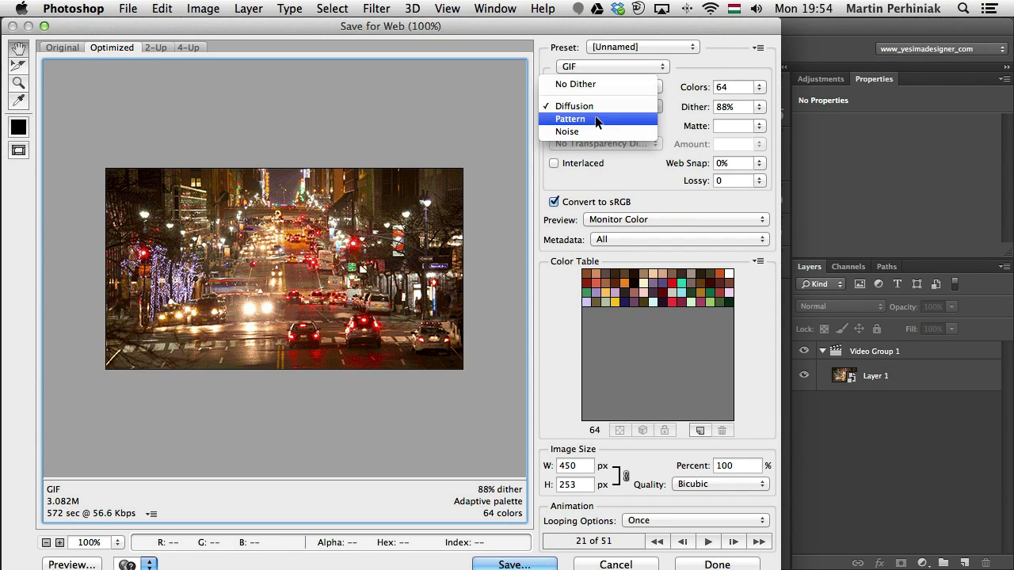
pyautogui.click(594, 118)
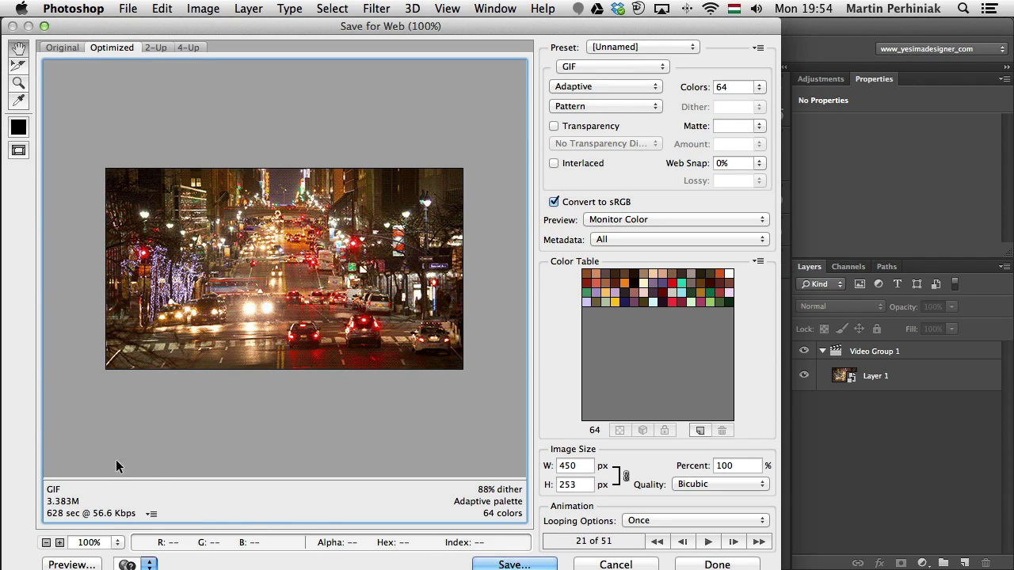
pyautogui.click(600, 107)
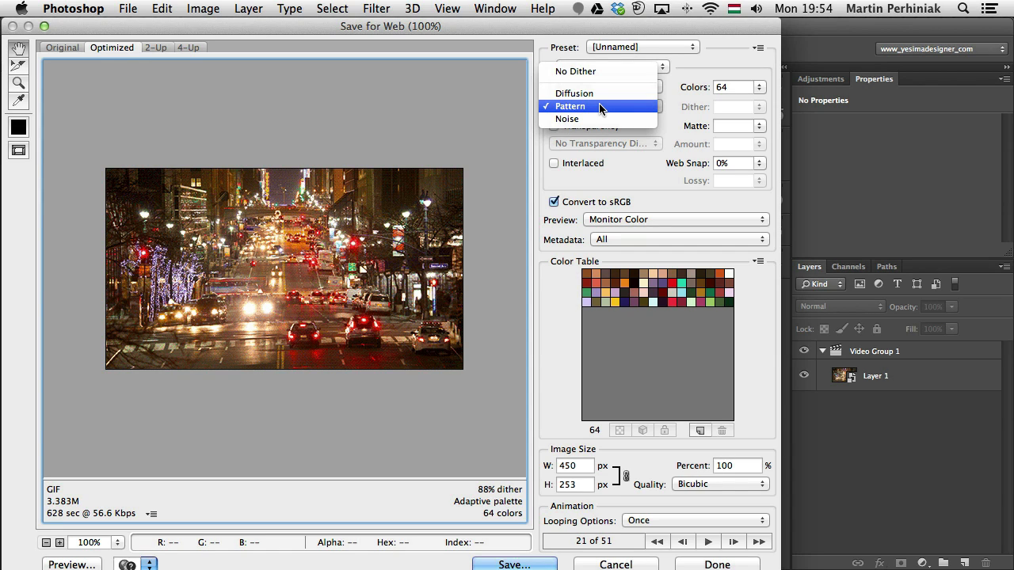
pyautogui.click(586, 119)
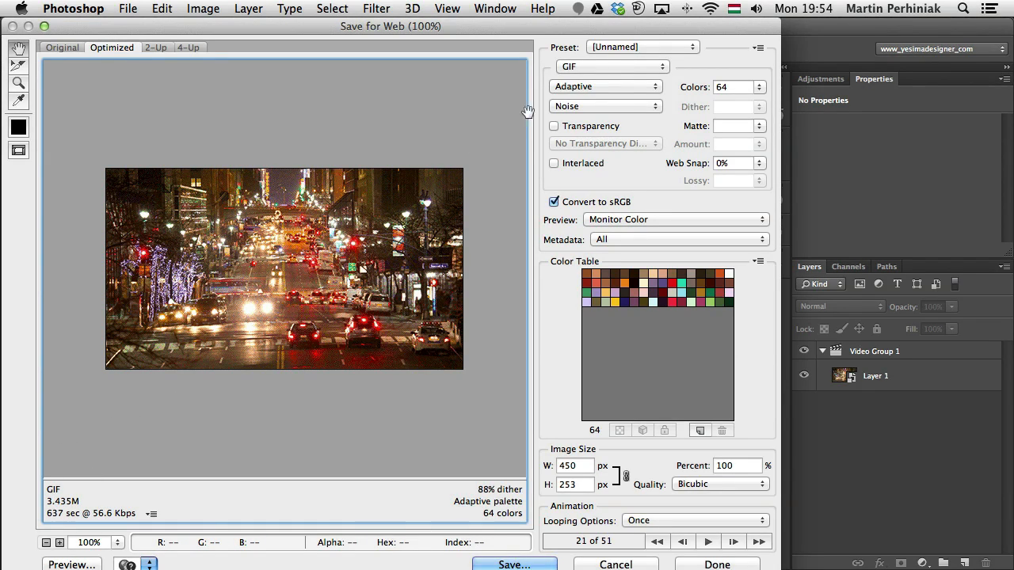
pyautogui.click(598, 107)
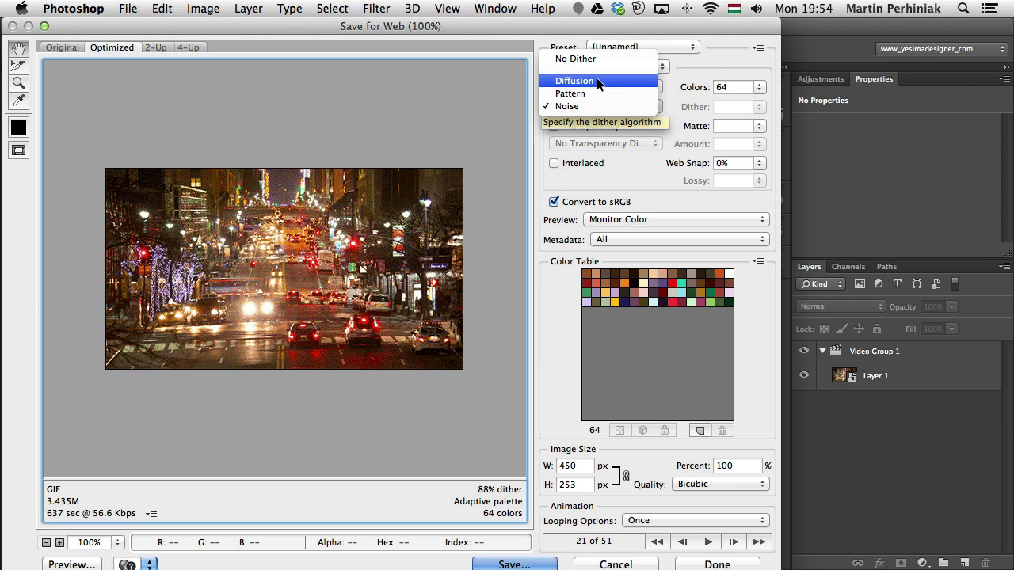
pyautogui.click(598, 80)
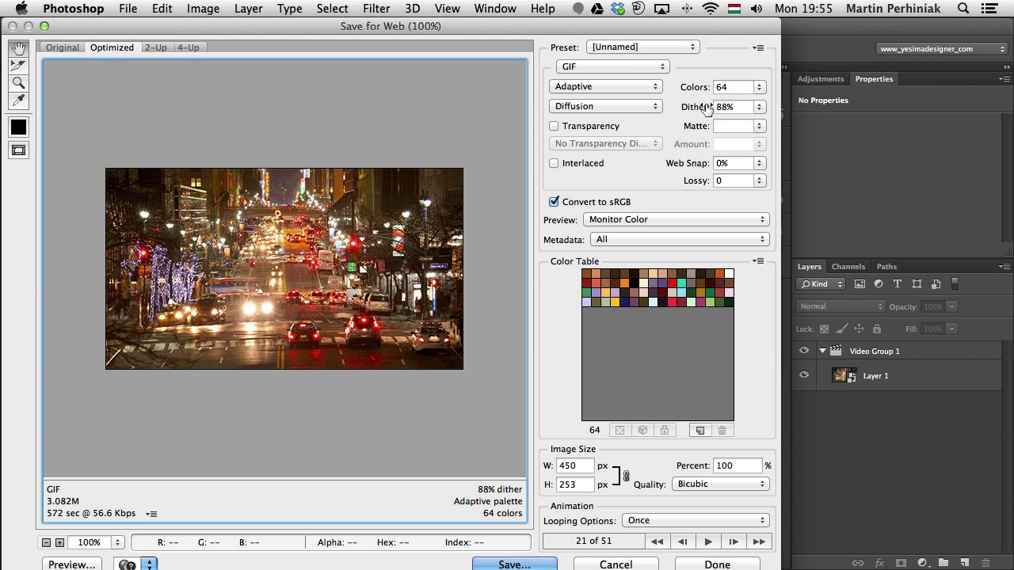
# - Lower the dither amount to 20% and leave transparency turned on after comparing the GIF with and without it
pyautogui.moveTo(693, 108); pyautogui.dragTo(643, 109)
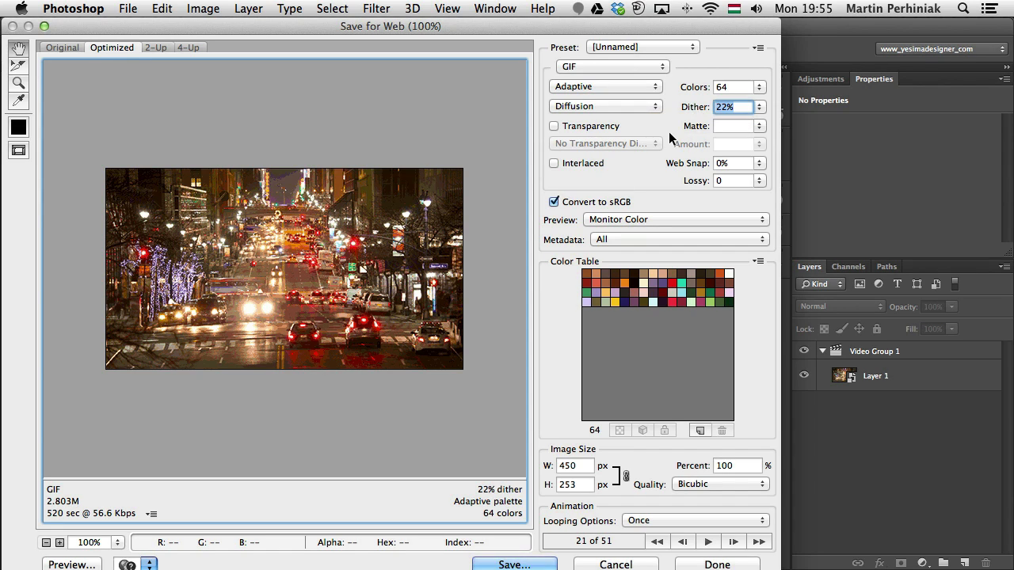
pyautogui.moveTo(693, 111); pyautogui.dragTo(693, 112)
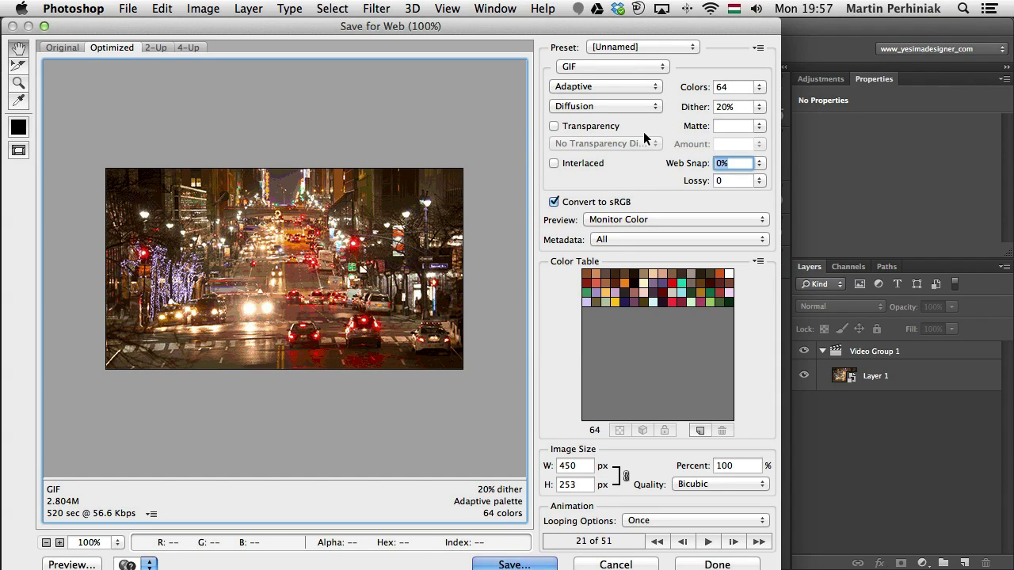
pyautogui.click(553, 128)
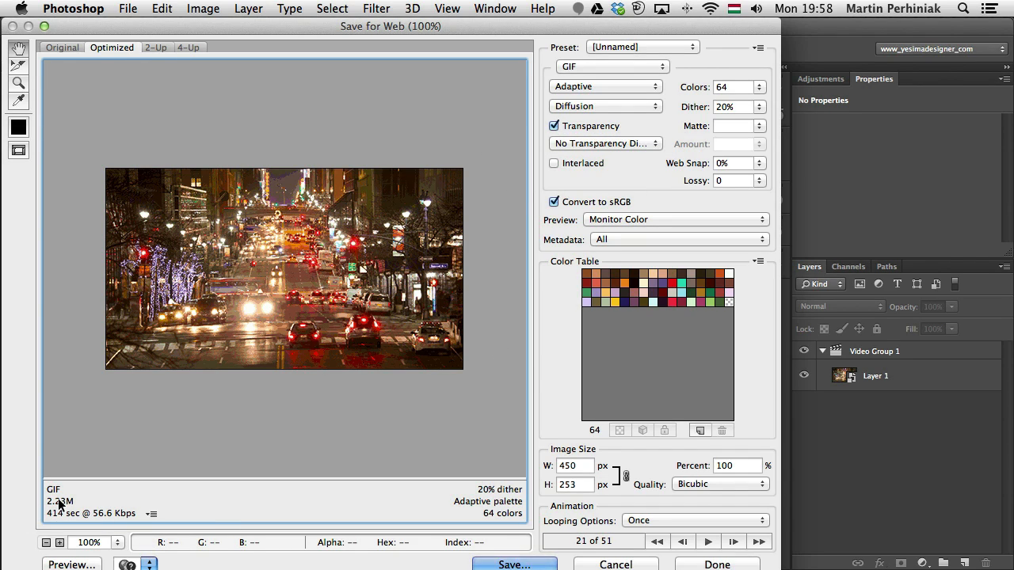
pyautogui.click(554, 127)
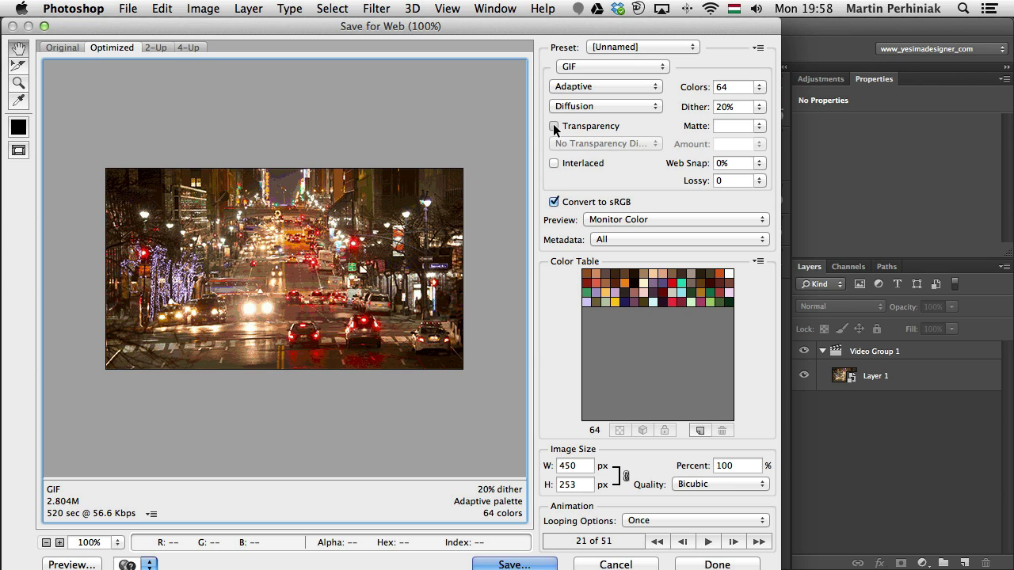
pyautogui.click(553, 126)
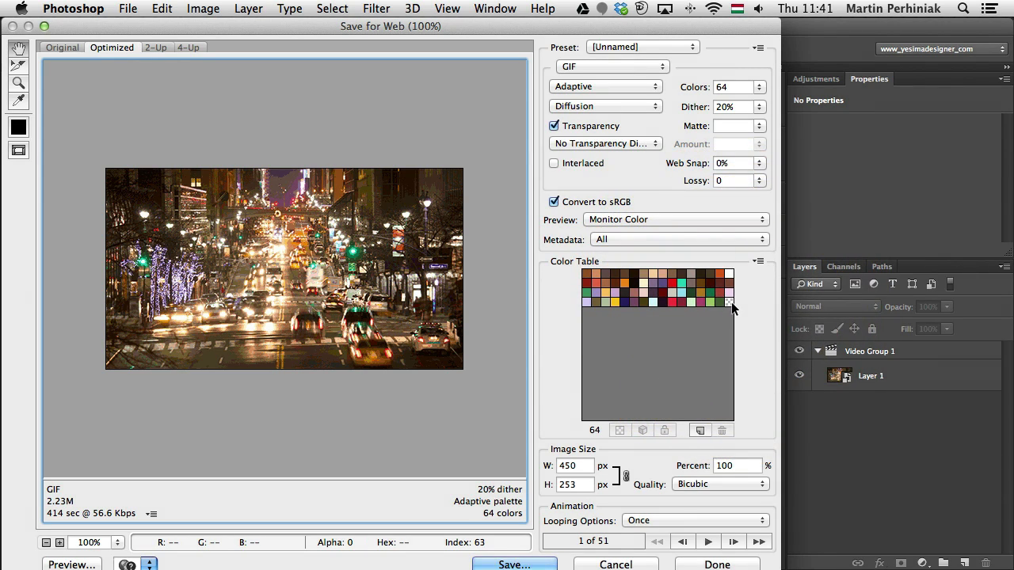
# - Compare the GIF preview without transparency and with interlacing, ending with transparency on and interlacing off
pyautogui.click(554, 127)
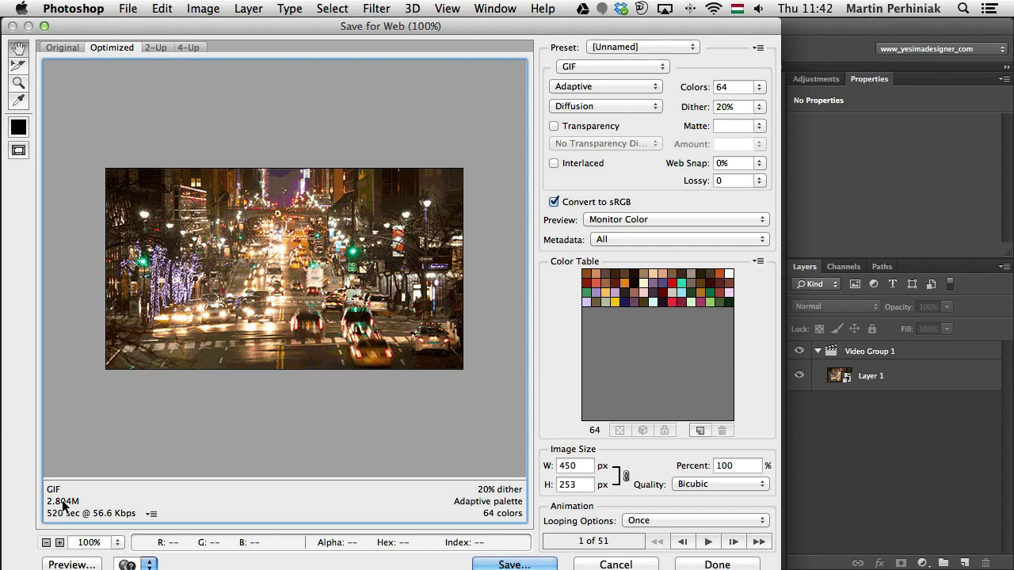
pyautogui.click(556, 127)
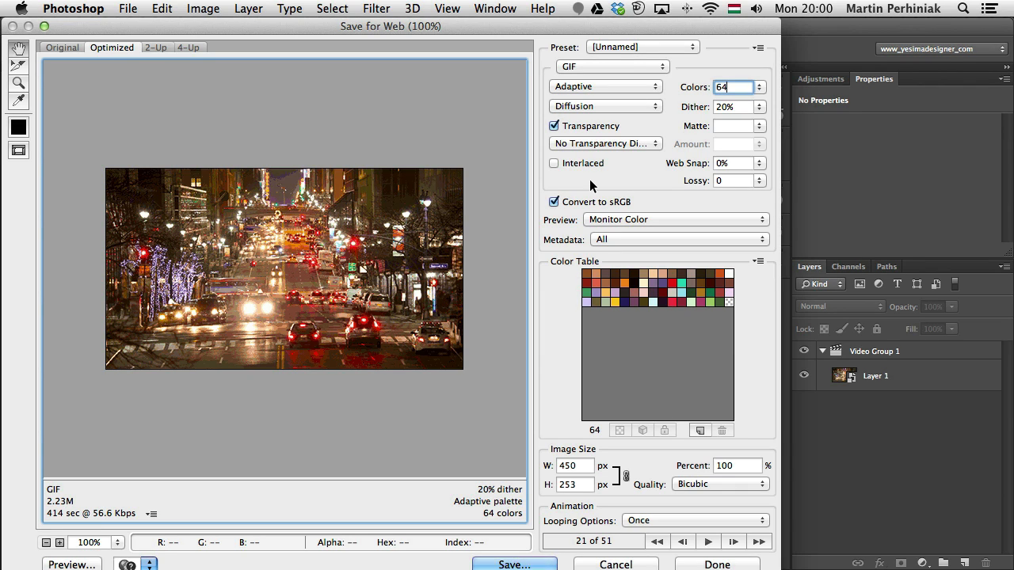
pyautogui.click(589, 164)
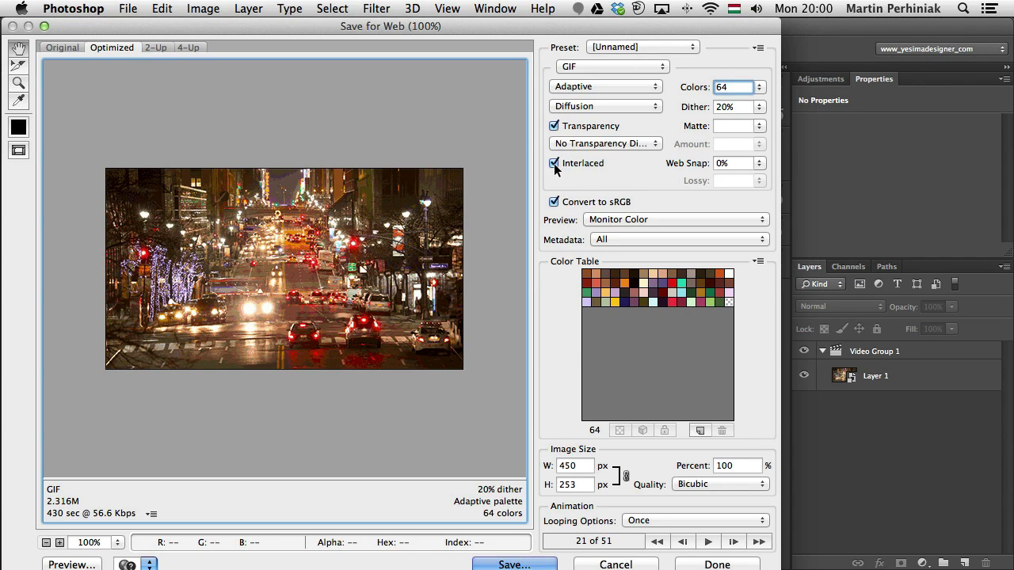
pyautogui.click(553, 164)
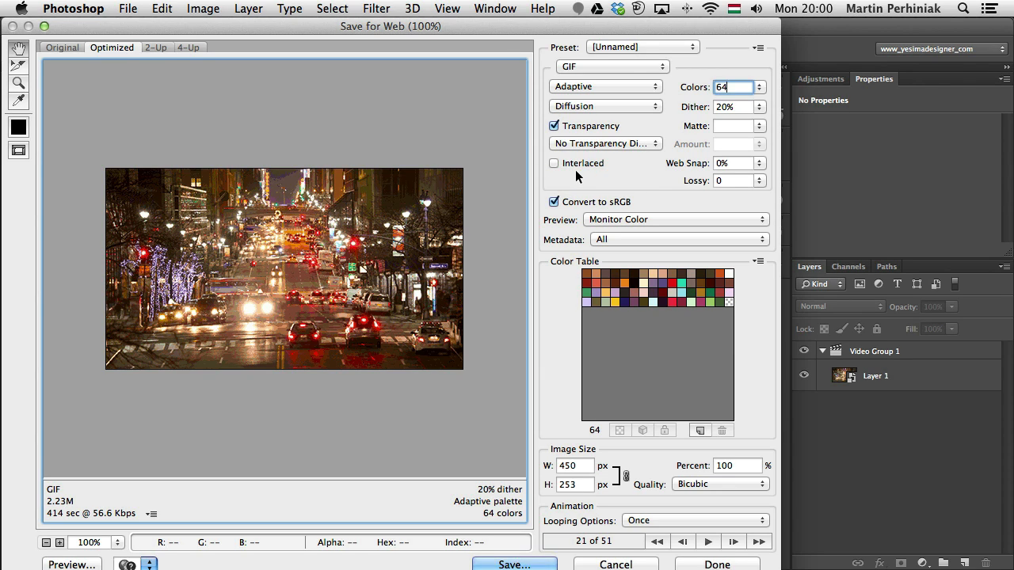
# - Try Web Snap tolerances of 100%, 40%, 46%, 88% and 84%, and settle on 80%
pyautogui.click(688, 164)
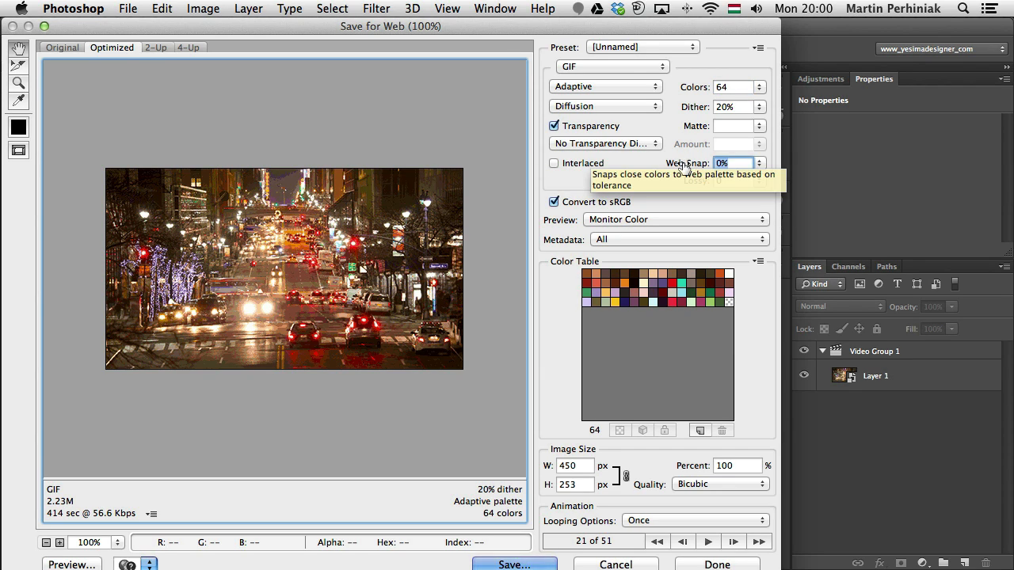
pyautogui.write('100')
pyautogui.press('Return')
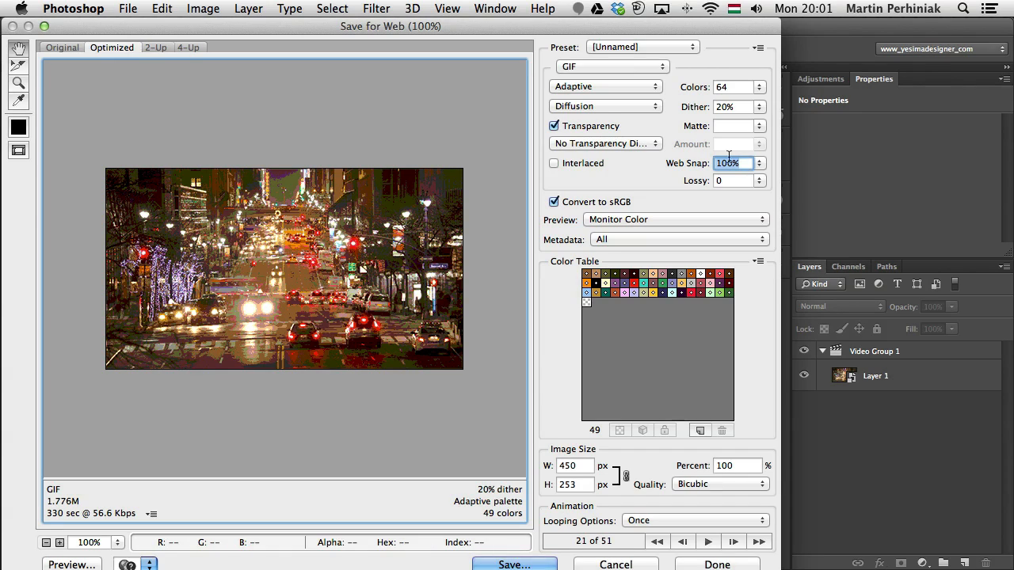
pyautogui.moveTo(698, 167)
pyautogui.mouseDown()
pyautogui.moveTo(654, 168)
pyautogui.moveTo(694, 169)
pyautogui.moveTo(686, 169)
pyautogui.mouseUp()
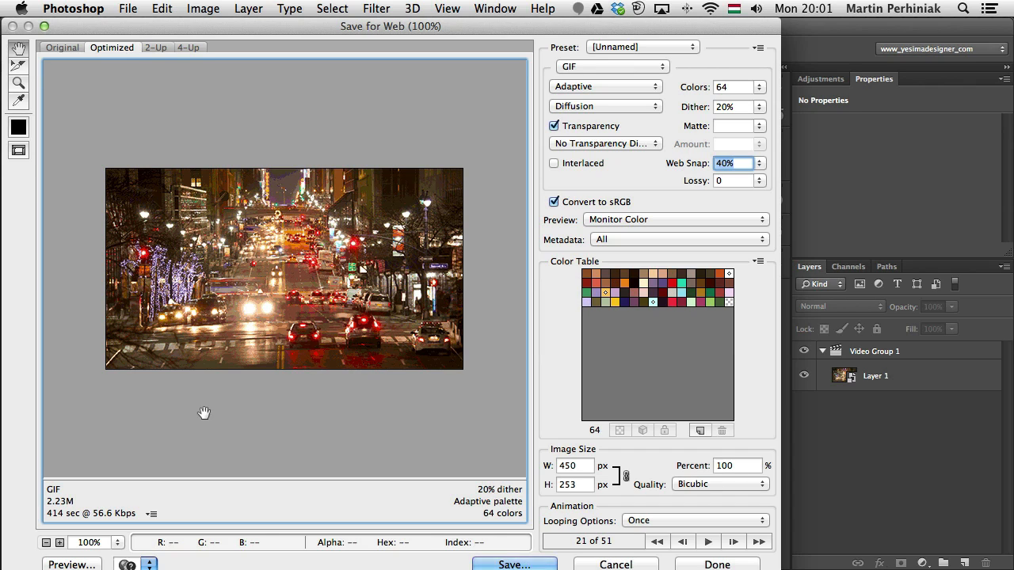
pyautogui.click(736, 162)
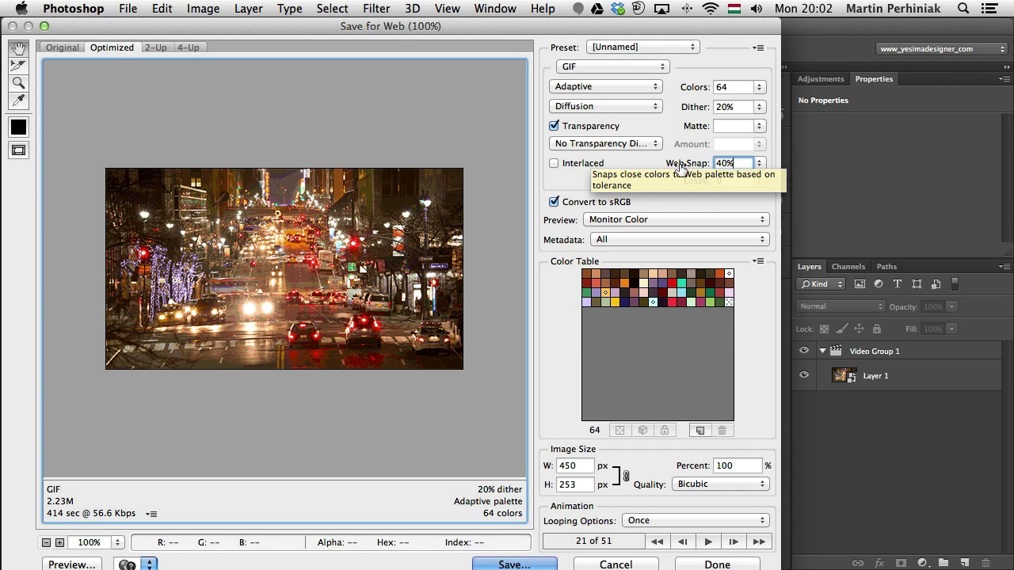
pyautogui.moveTo(677, 166); pyautogui.dragTo(687, 168)
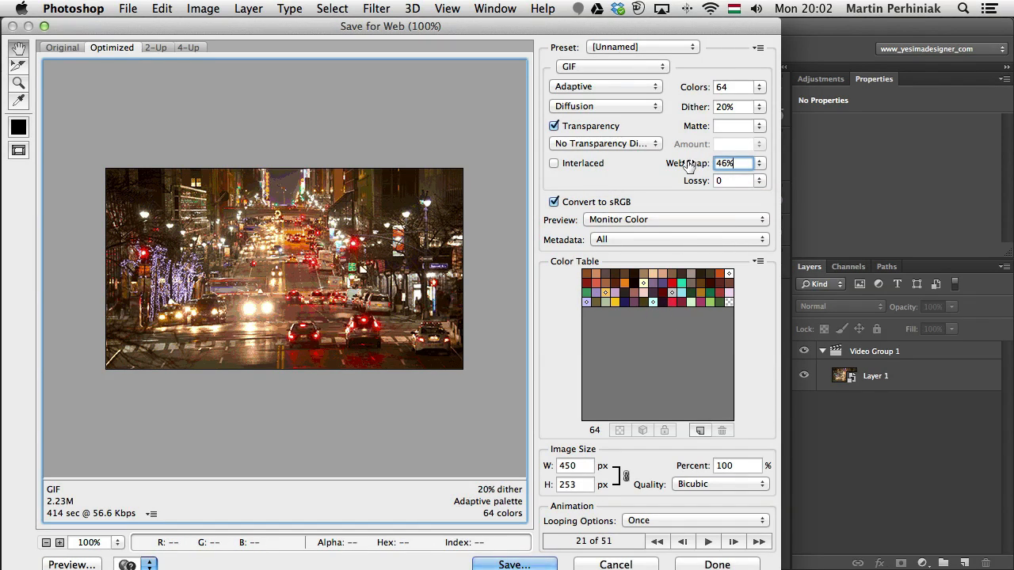
pyautogui.moveTo(685, 163)
pyautogui.mouseDown()
pyautogui.moveTo(712, 163)
pyautogui.moveTo(694, 163)
pyautogui.mouseUp()
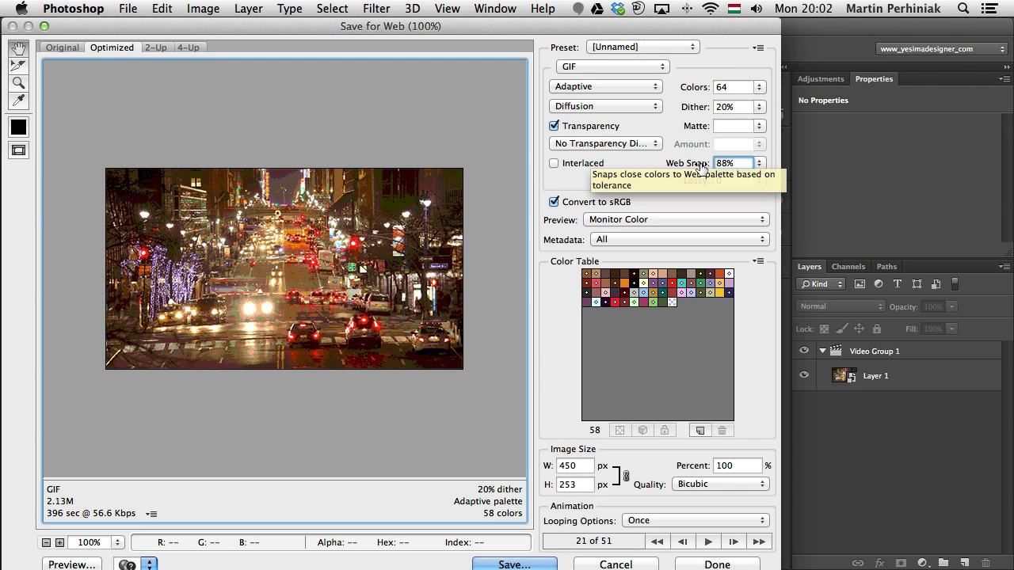
pyautogui.moveTo(696, 168); pyautogui.dragTo(693, 167)
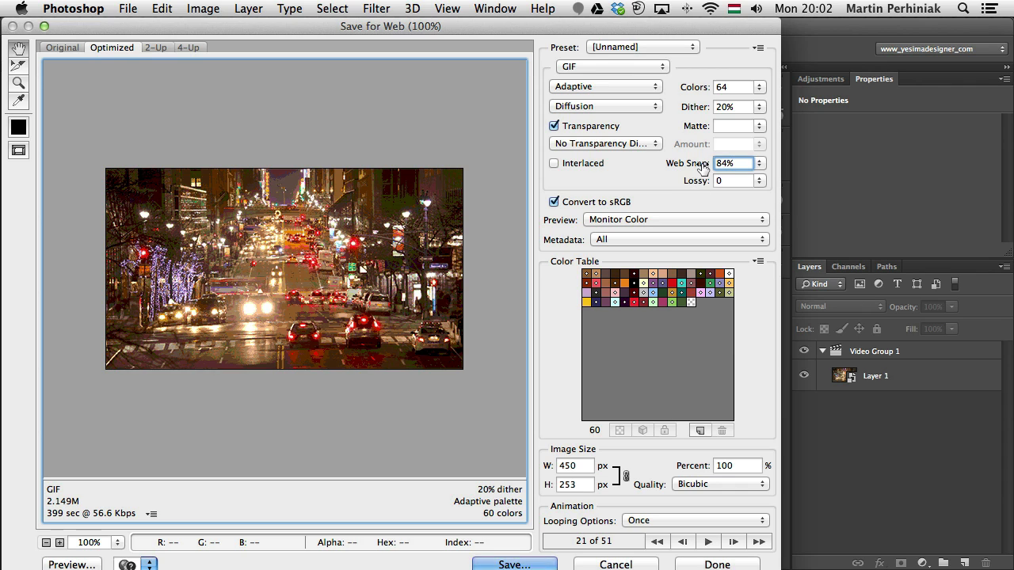
pyautogui.moveTo(697, 169); pyautogui.dragTo(693, 165)
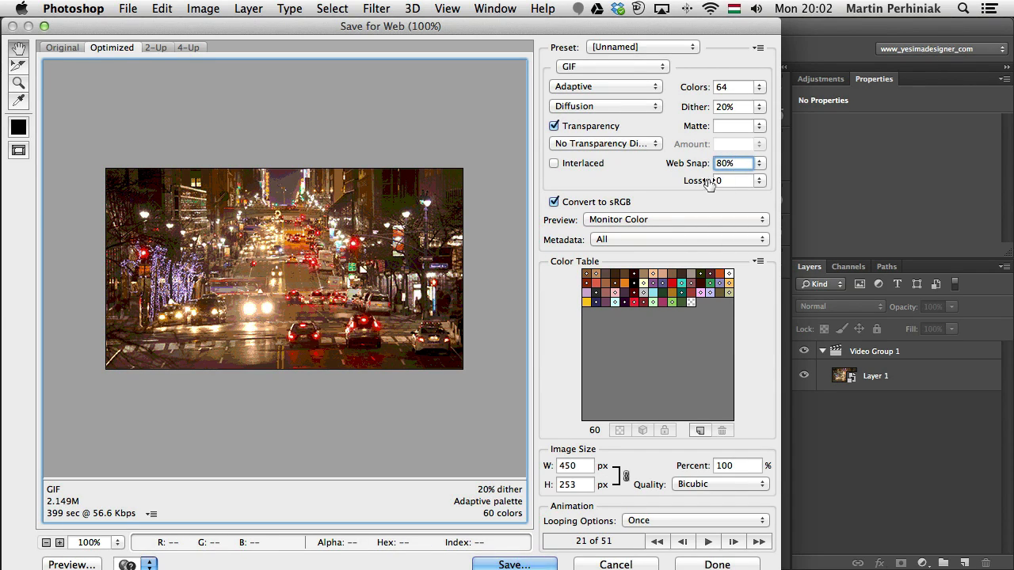
# - Try a Lossy amount of 100 and reduce it to 30
pyautogui.moveTo(688, 182); pyautogui.dragTo(785, 181)
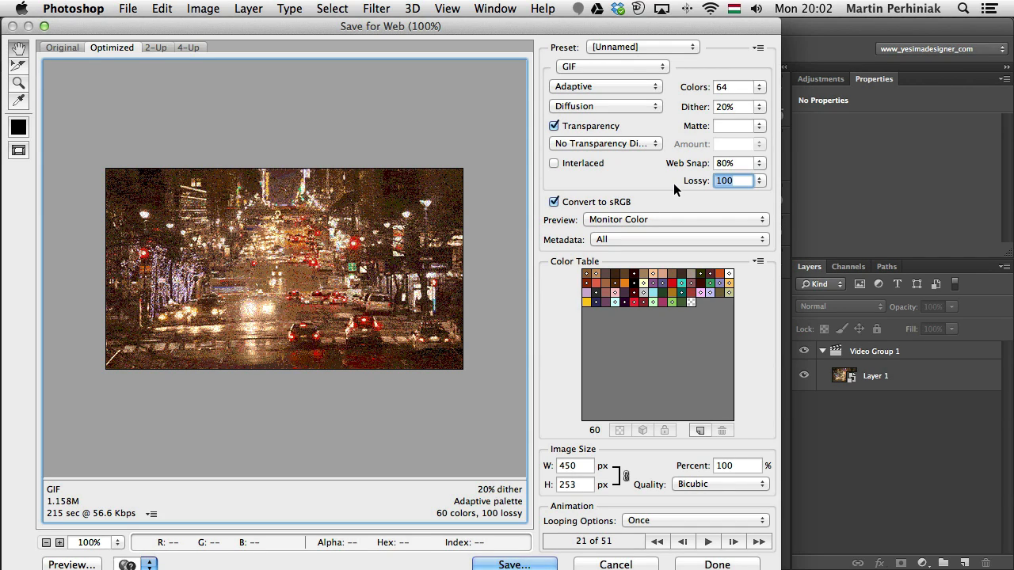
pyautogui.moveTo(695, 181); pyautogui.dragTo(669, 182)
pyautogui.moveTo(693, 182); pyautogui.dragTo(682, 182)
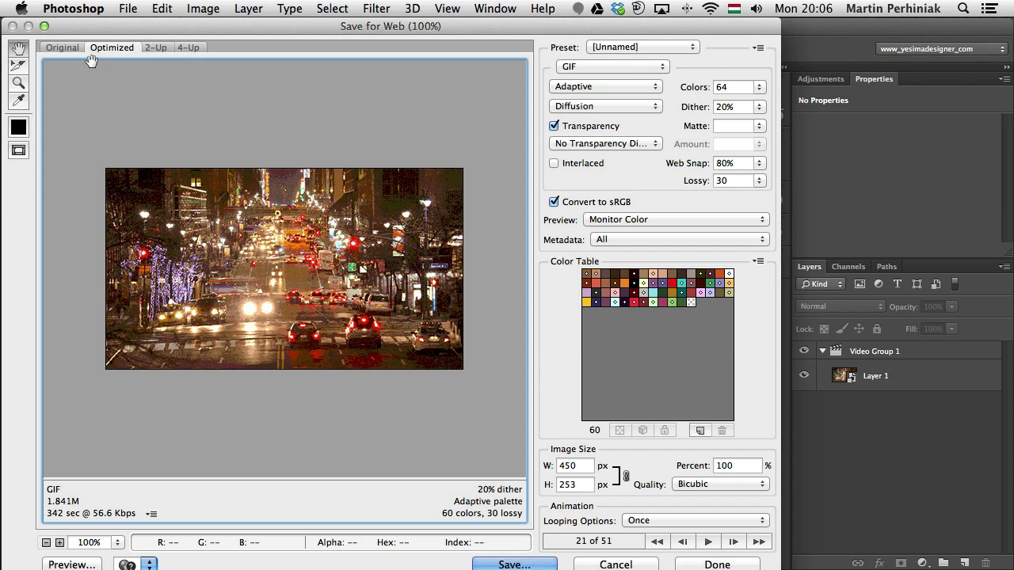
# - Compare the original with the optimized GIF, first alternately and then in the two-image comparison view
pyautogui.click(63, 48)
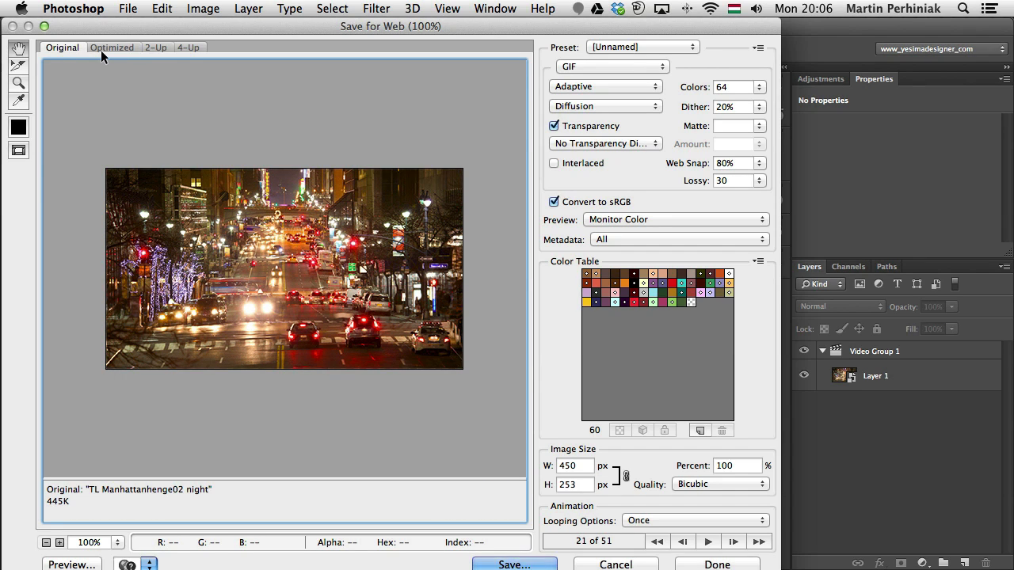
pyautogui.click(103, 47)
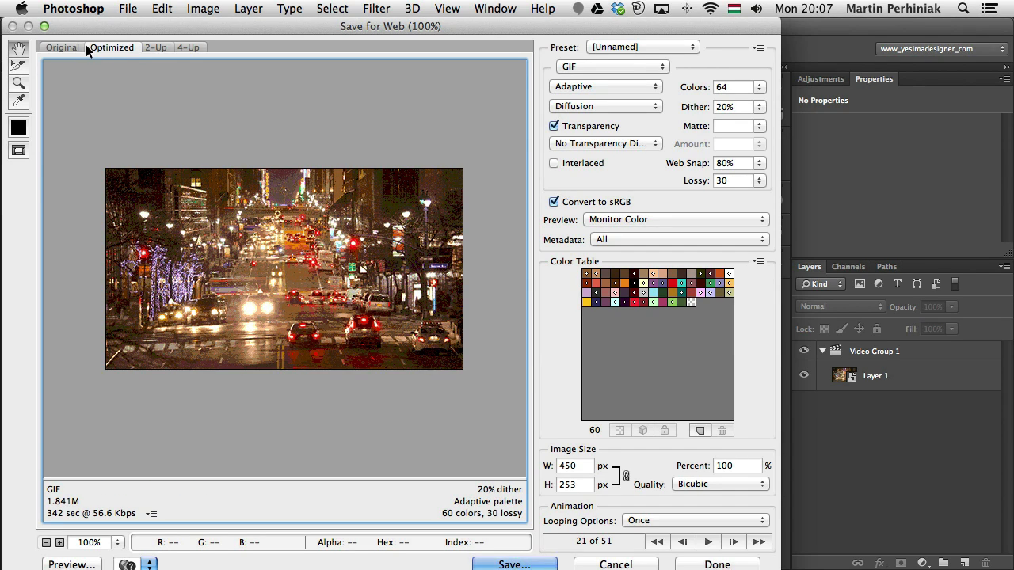
pyautogui.click(70, 48)
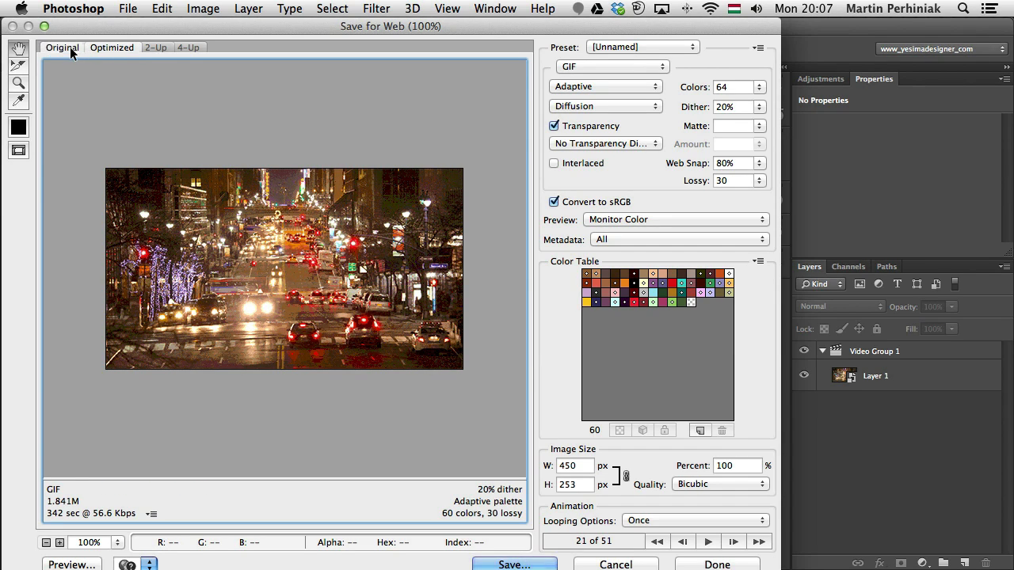
pyautogui.click(155, 47)
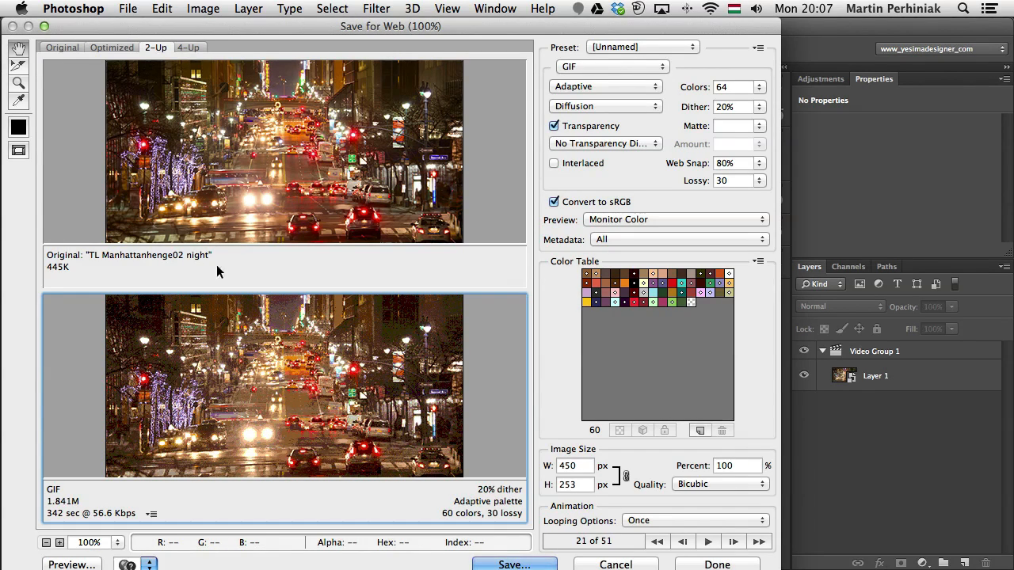
pyautogui.moveTo(303, 337); pyautogui.dragTo(298, 296)
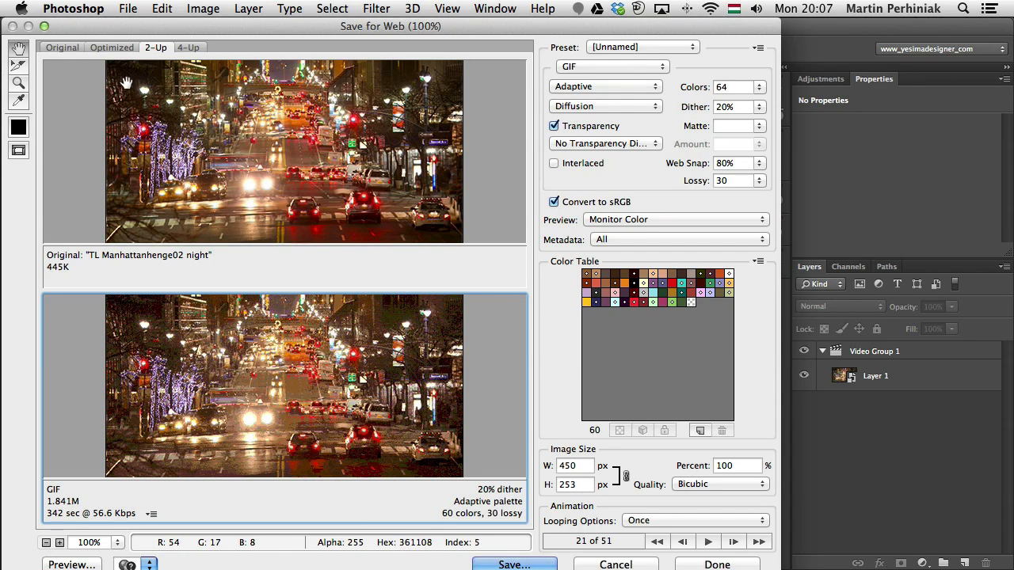
# - Apply the GIF 64 Dithered preset to the upper comparison image and compare its settings with those of the customized GIF below
pyautogui.click(374, 144)
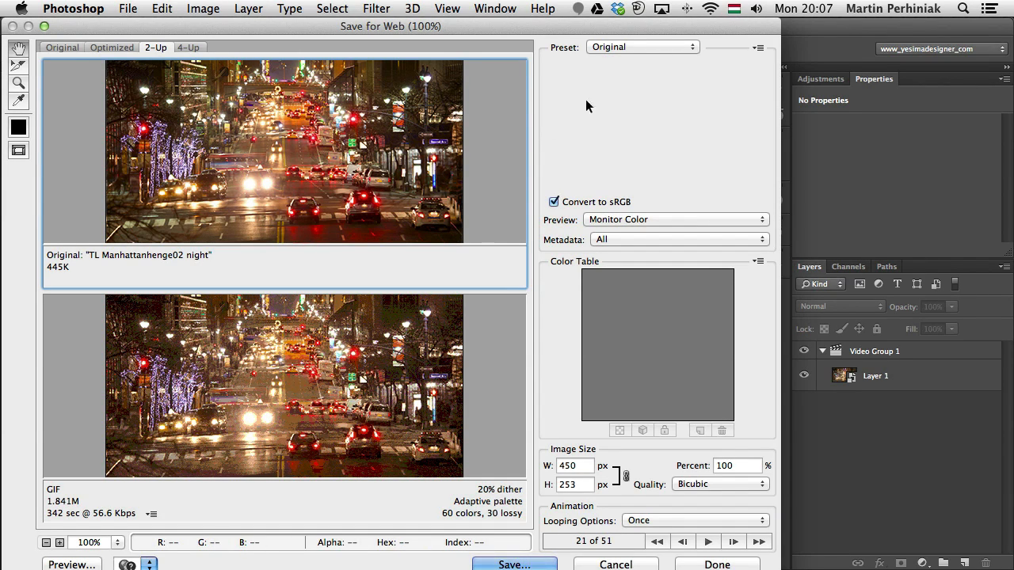
pyautogui.click(590, 47)
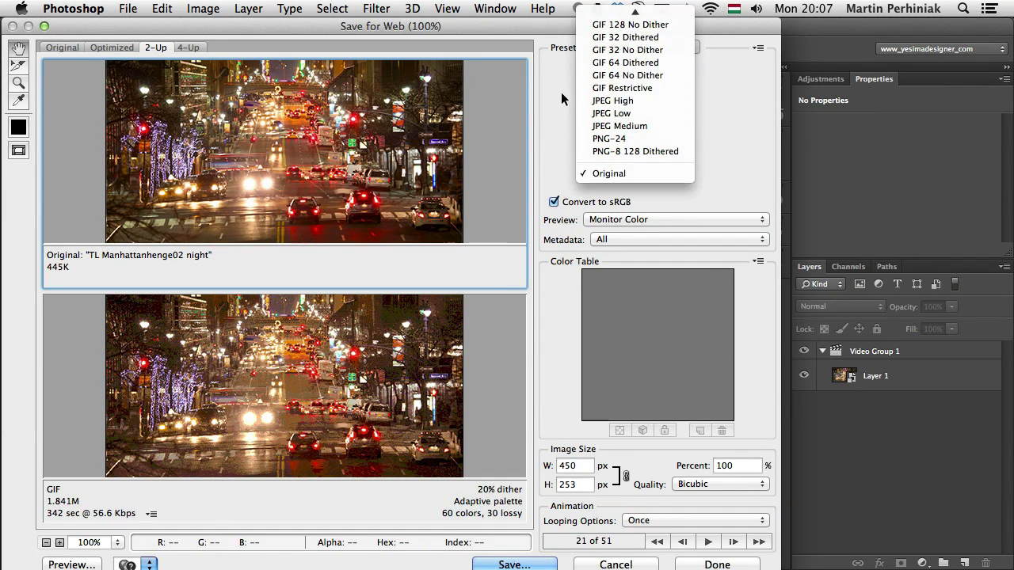
pyautogui.click(618, 64)
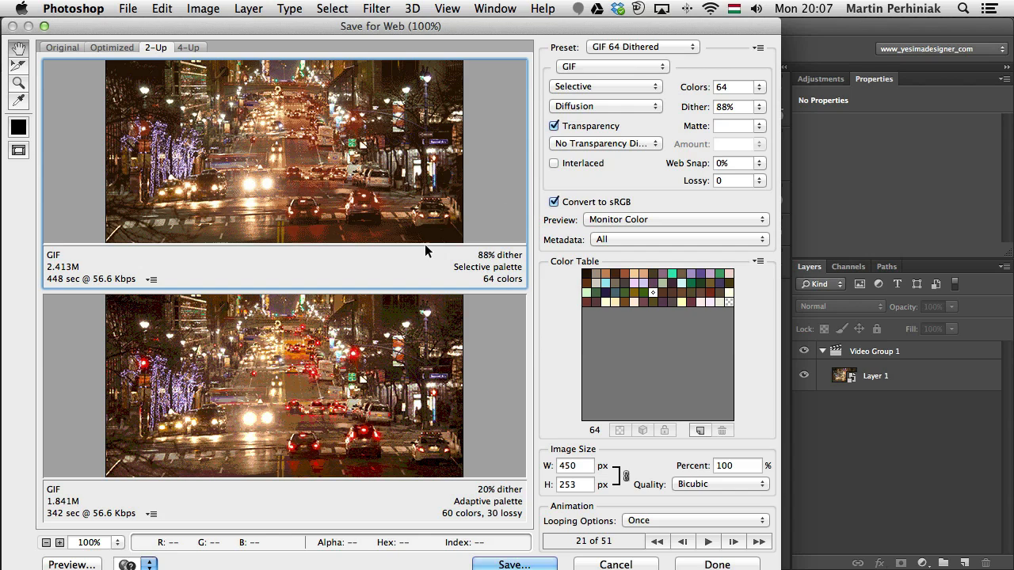
pyautogui.click(409, 369)
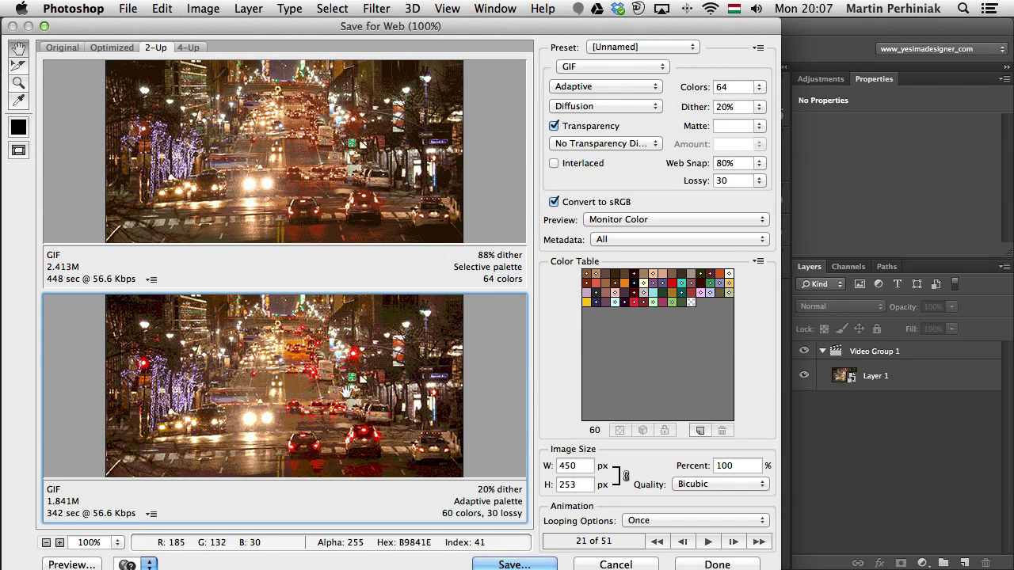
pyautogui.click(275, 209)
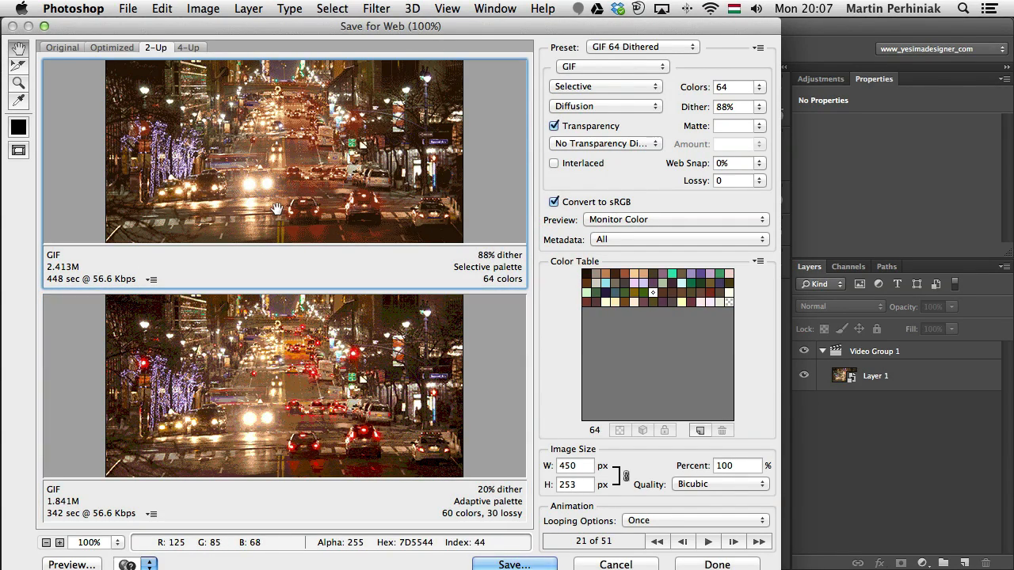
pyautogui.click(424, 381)
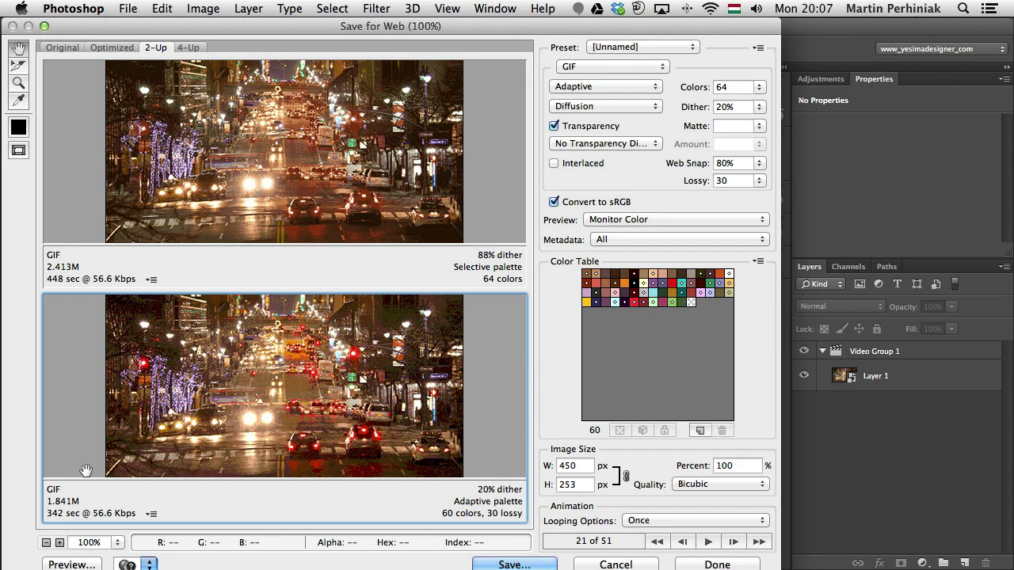
# - Delete two colors from the customized GIF's color table, one in the first row and one in the second
pyautogui.click(624, 274)
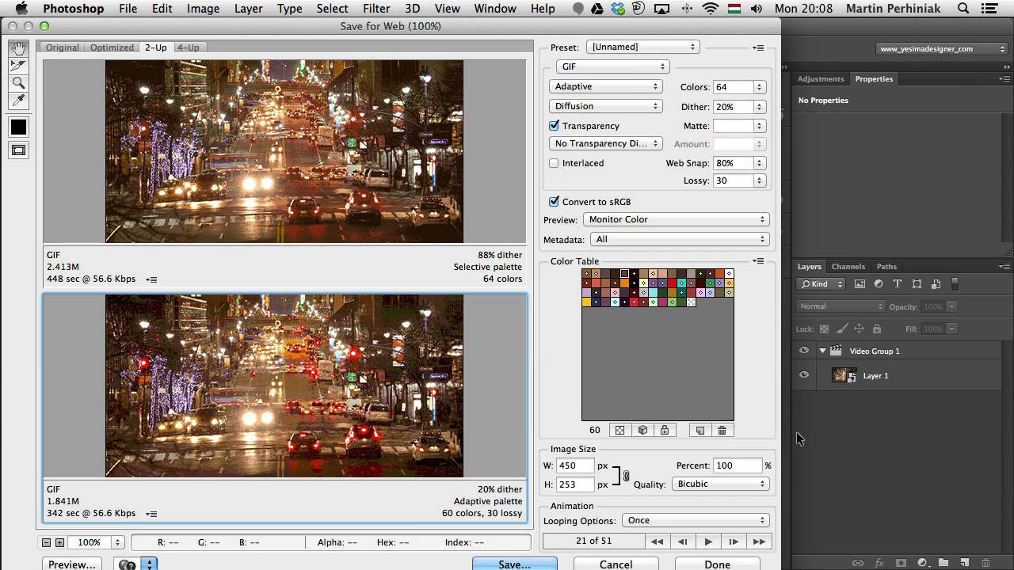
pyautogui.click(724, 430)
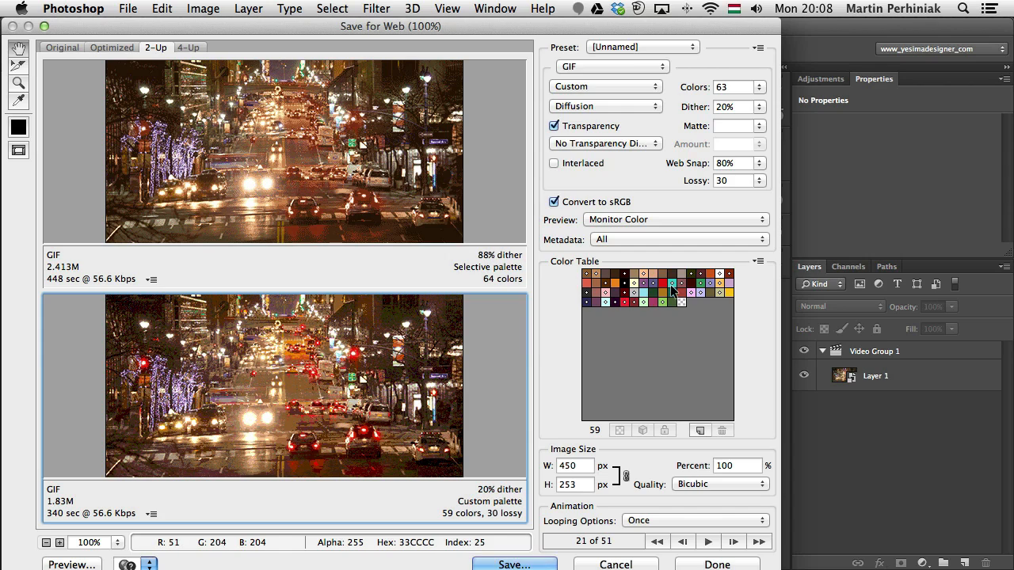
pyautogui.click(598, 285)
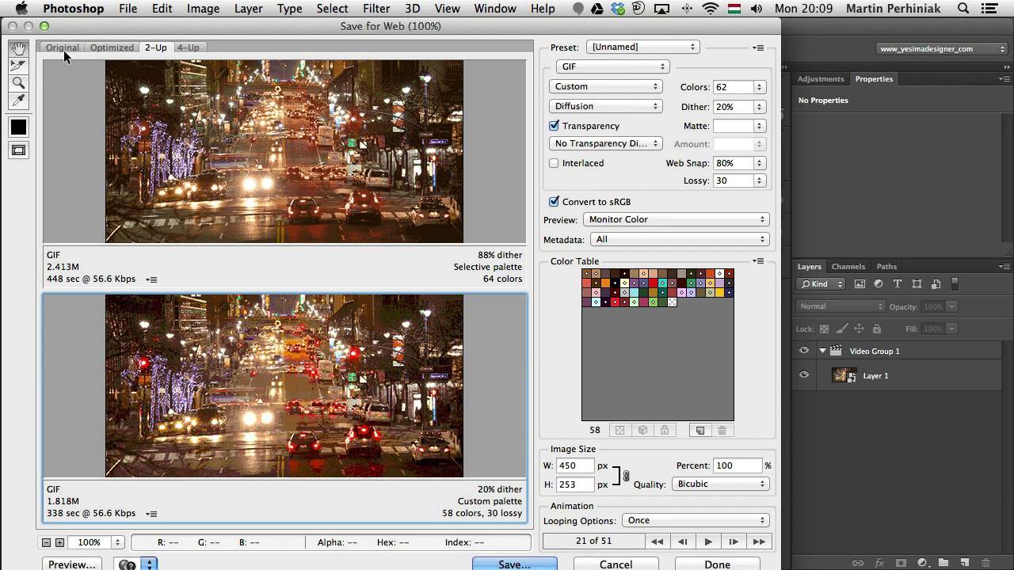
# - Return to the single optimized preview, save the optimization settings as "Custom GIF Settings.irs" and check for them among the presets
pyautogui.click(111, 47)
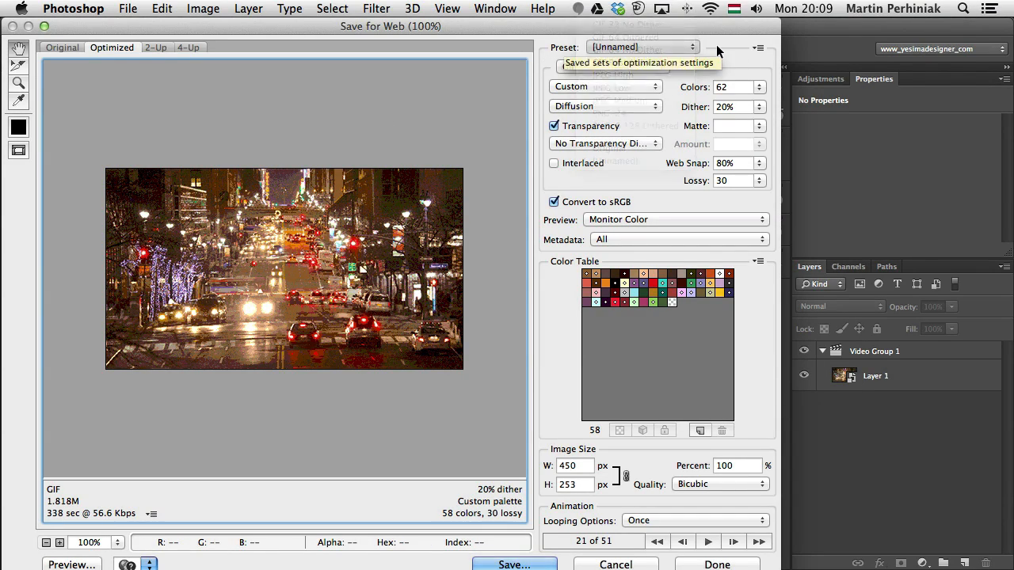
pyautogui.click(757, 48)
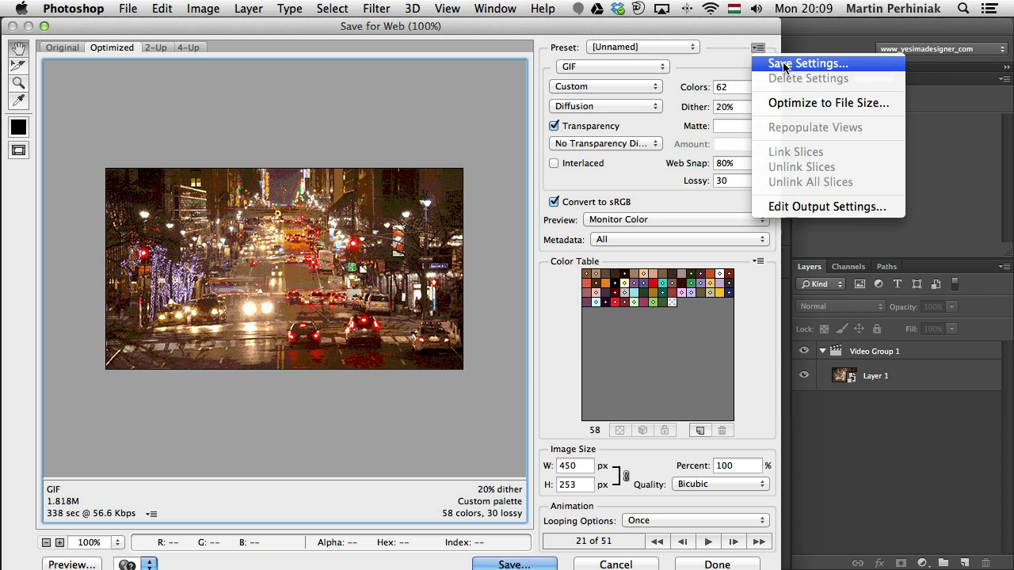
pyautogui.click(784, 65)
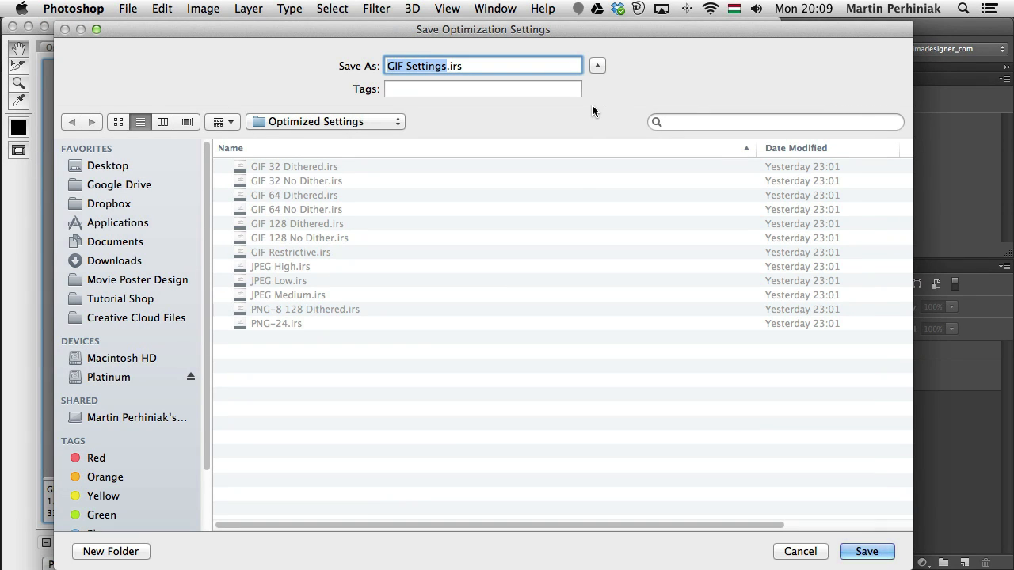
pyautogui.click(388, 66)
pyautogui.write('C')
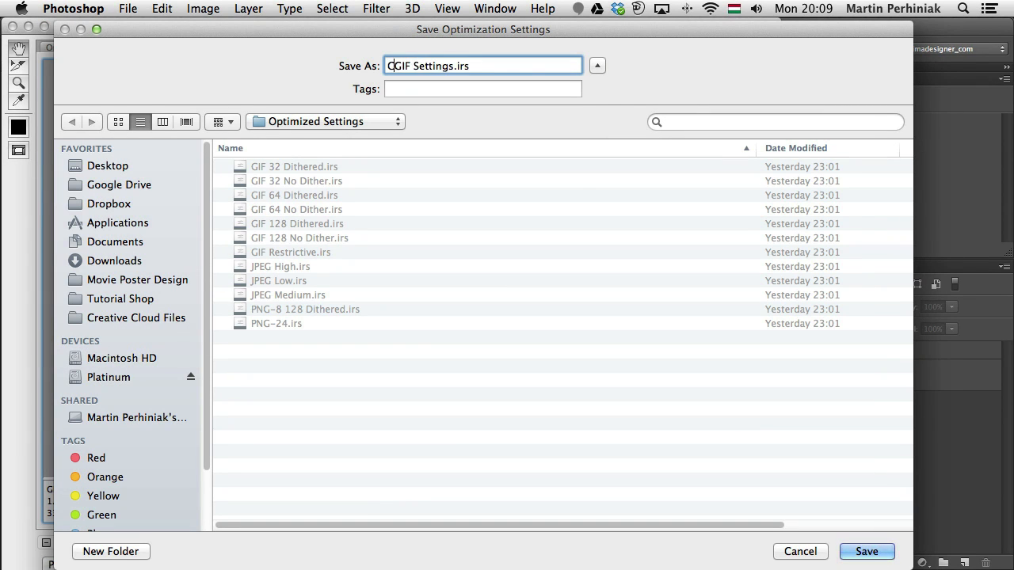
pyautogui.write('ustom')
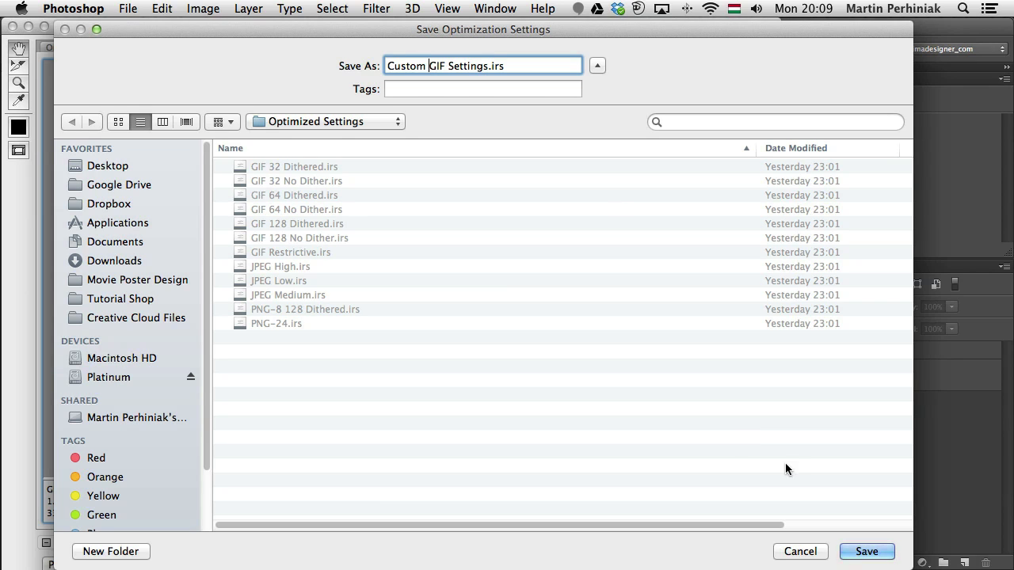
pyautogui.click(868, 552)
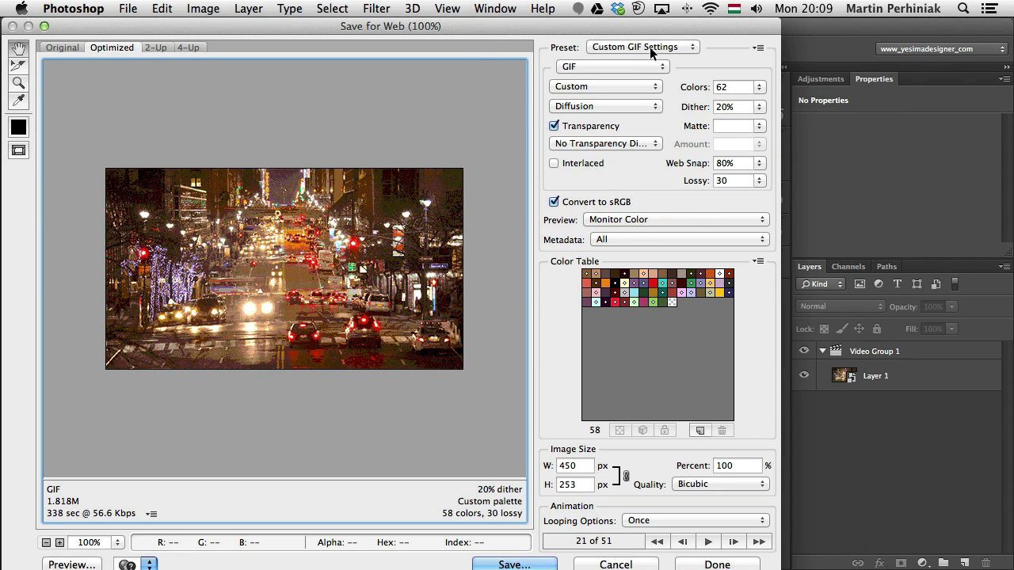
pyautogui.click(650, 47)
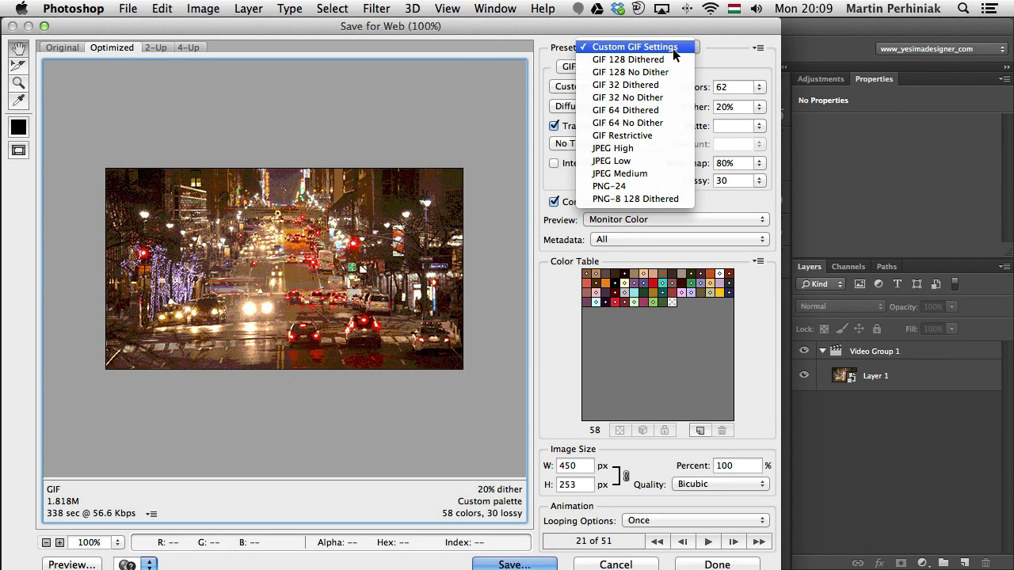
# - Close the preset list, preview the animated GIF in the web browser and return to Photoshop
pyautogui.click(726, 46)
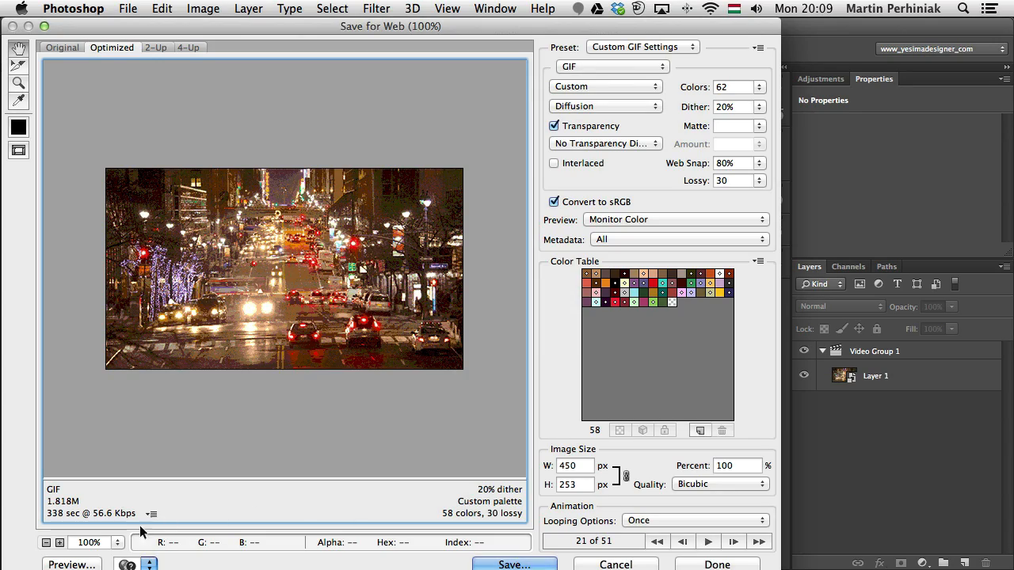
pyautogui.click(71, 565)
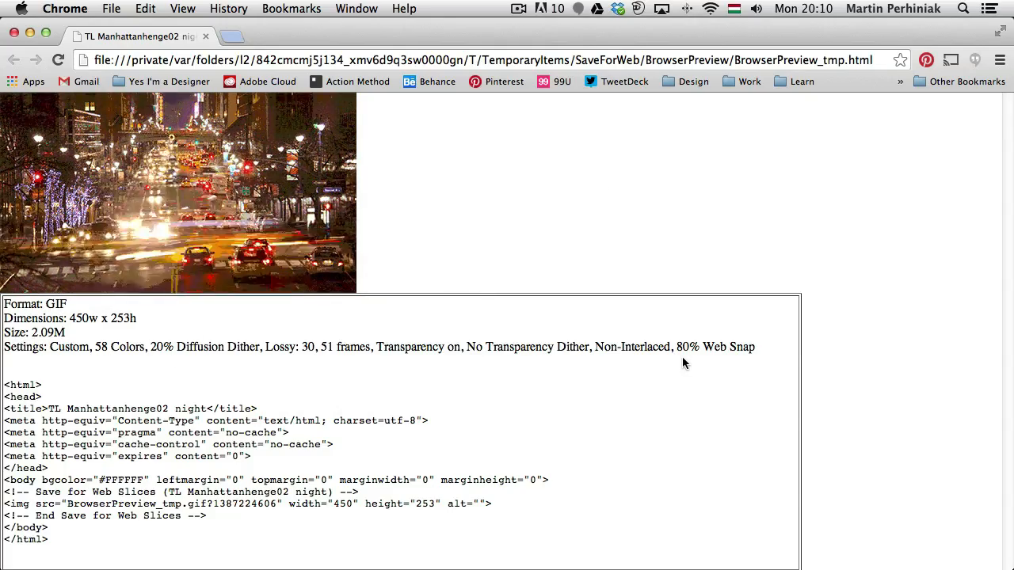
pyautogui.press('super+Tab')
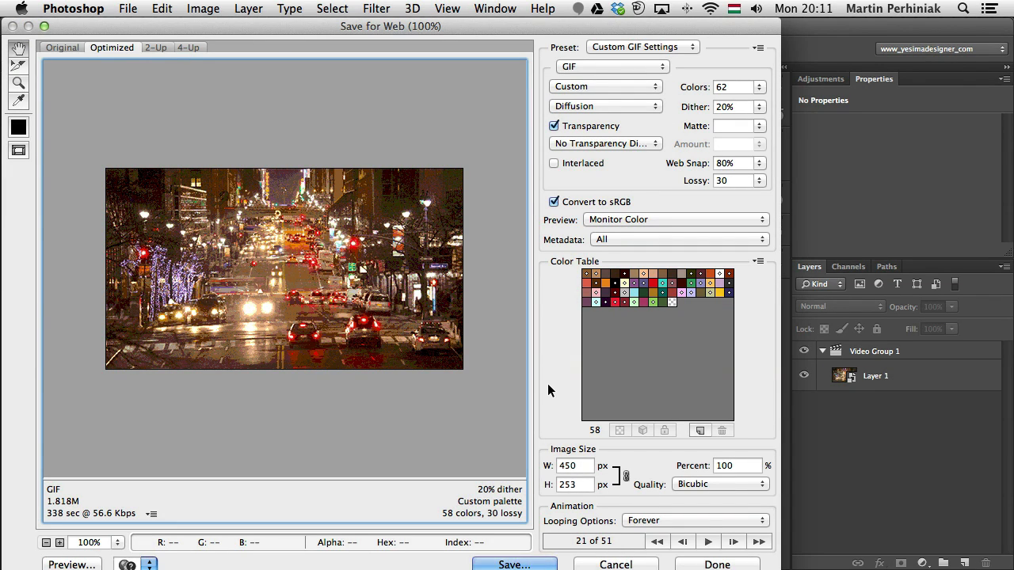
# - Save the optimized GIF to the Desktop as "new_york.gif", images only with default settings
pyautogui.click(532, 564)
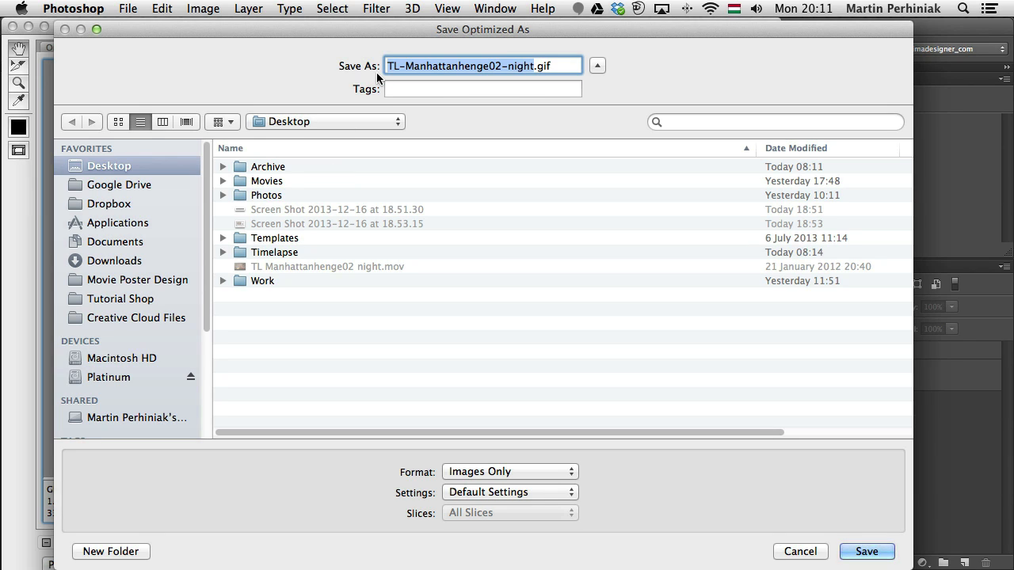
pyautogui.write('new_y')
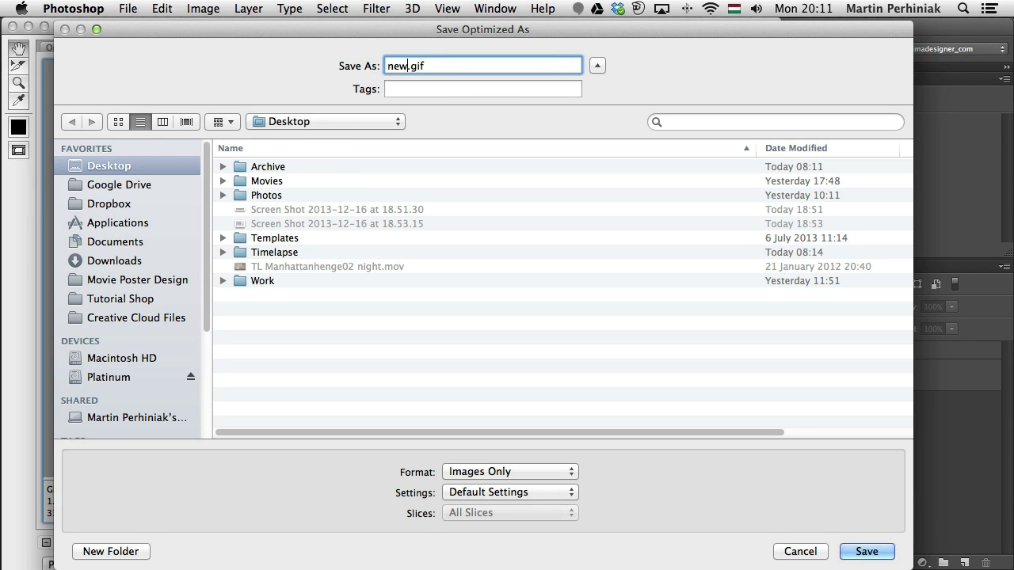
pyautogui.write('ork')
pyautogui.click(863, 548)
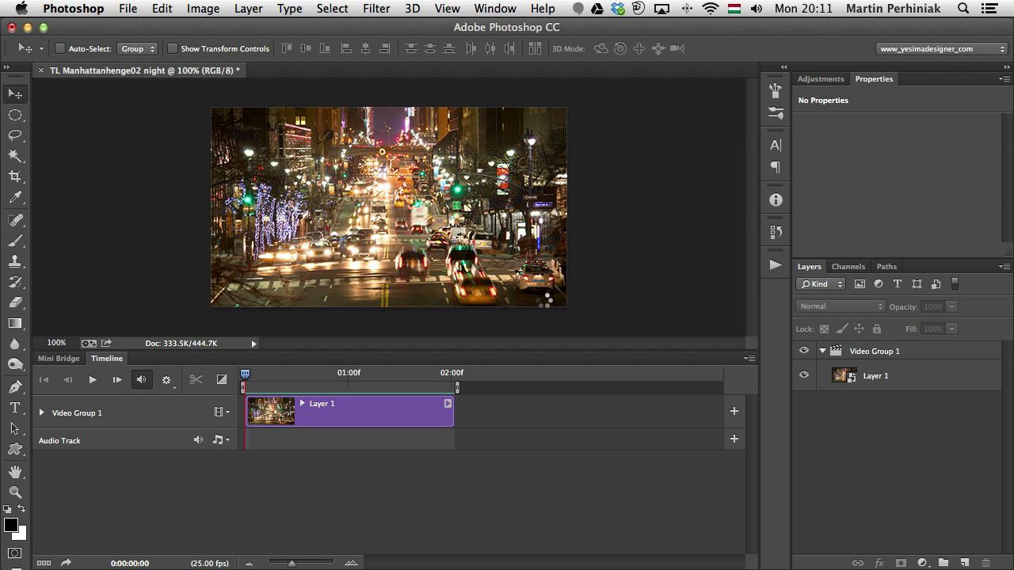
# - Reopen Save for Web and optimize the GIF to a file size of 100 K, starting with the current settings
pyautogui.click(127, 7)
pyautogui.click(199, 219)
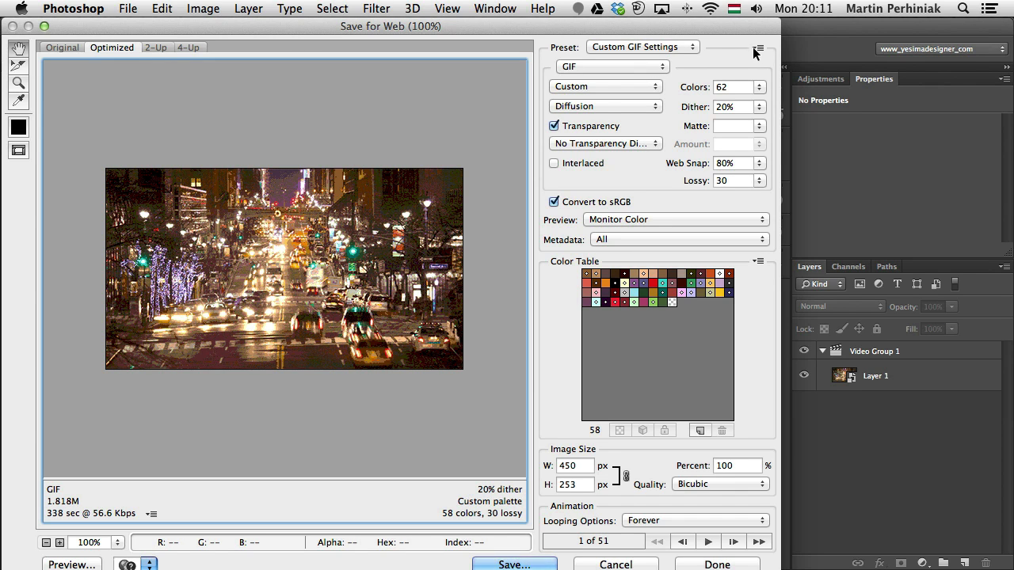
pyautogui.click(759, 49)
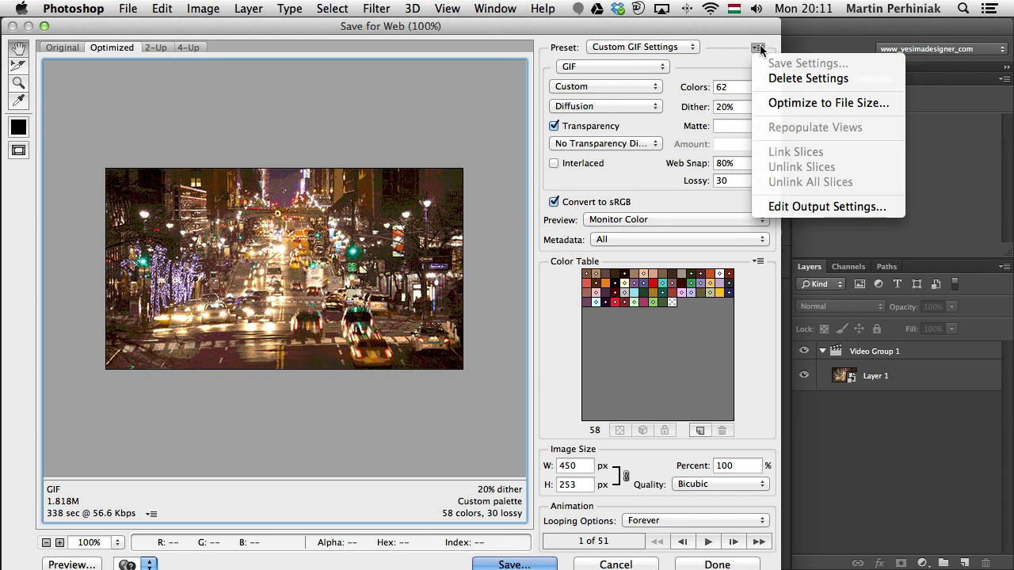
pyautogui.click(769, 103)
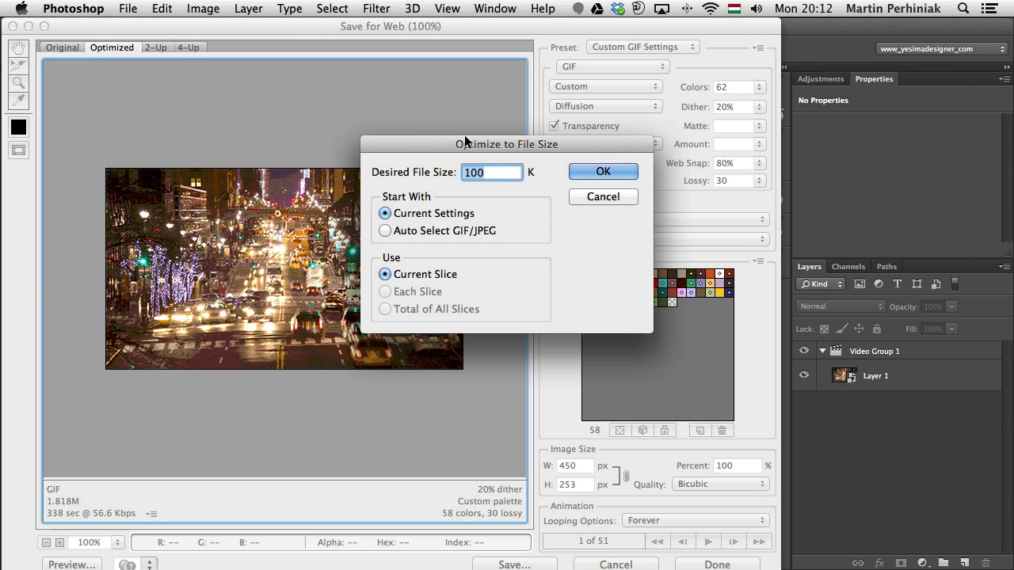
pyautogui.moveTo(465, 135); pyautogui.dragTo(572, 136)
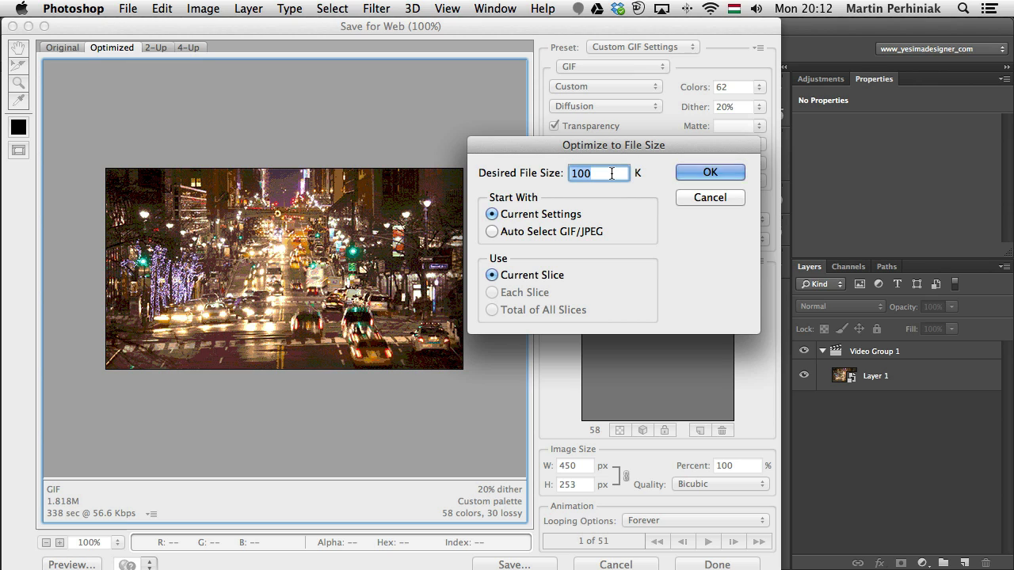
pyautogui.click(735, 172)
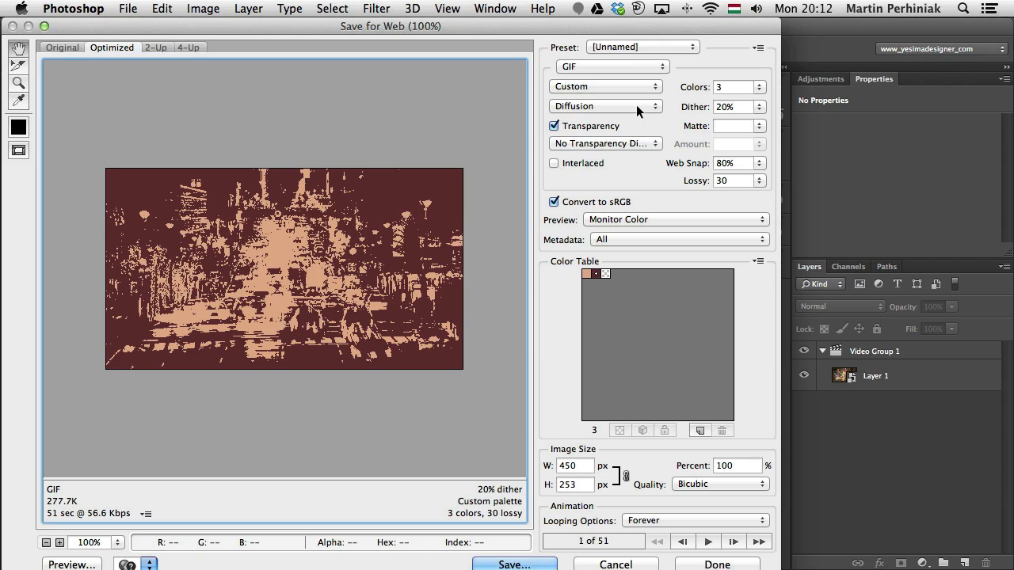
# - Optimize the GIF again to a desired file size of 1000 K, starting with the current settings
pyautogui.click(757, 48)
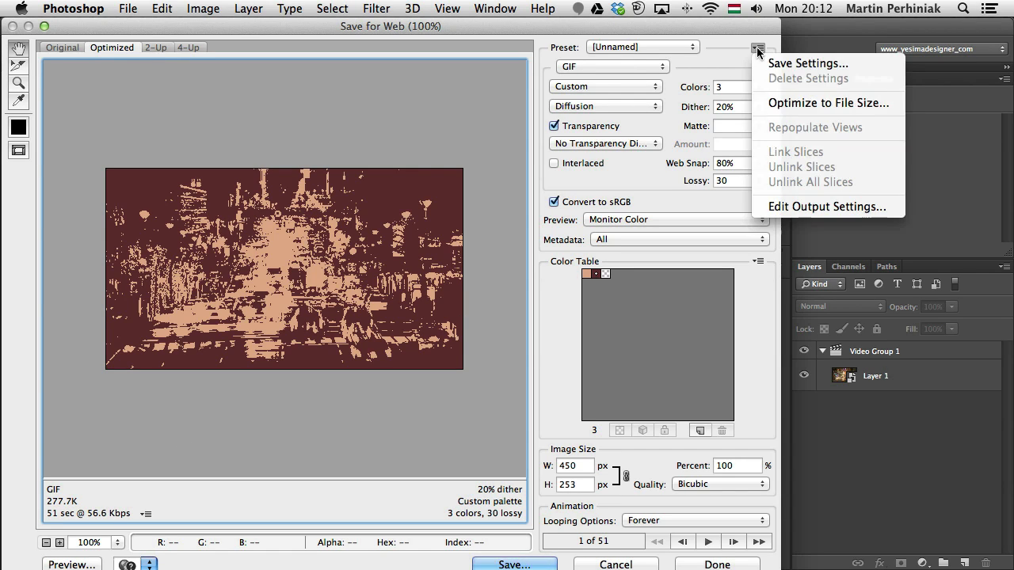
pyautogui.click(828, 99)
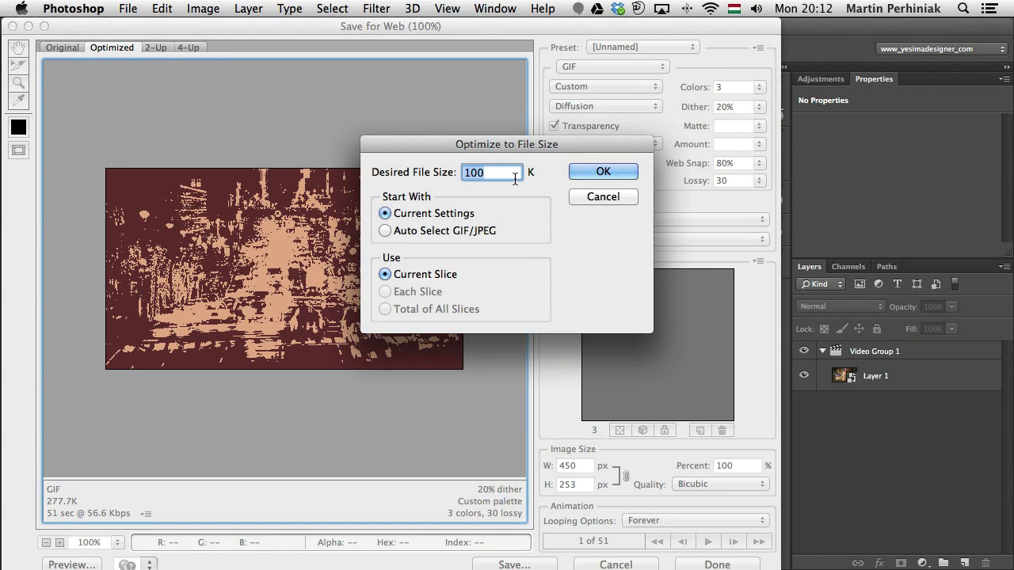
pyautogui.write('1000')
pyautogui.click(590, 172)
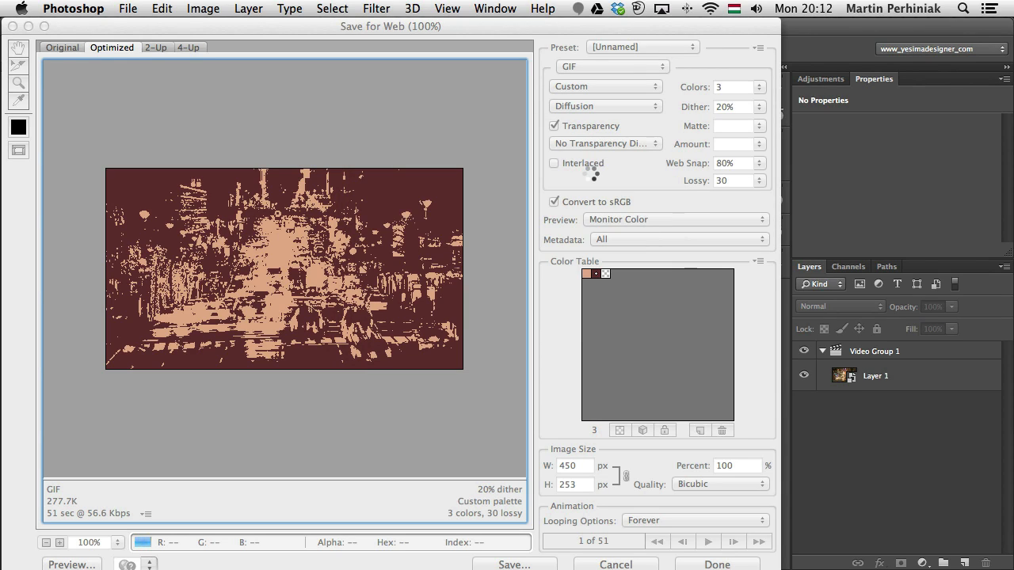